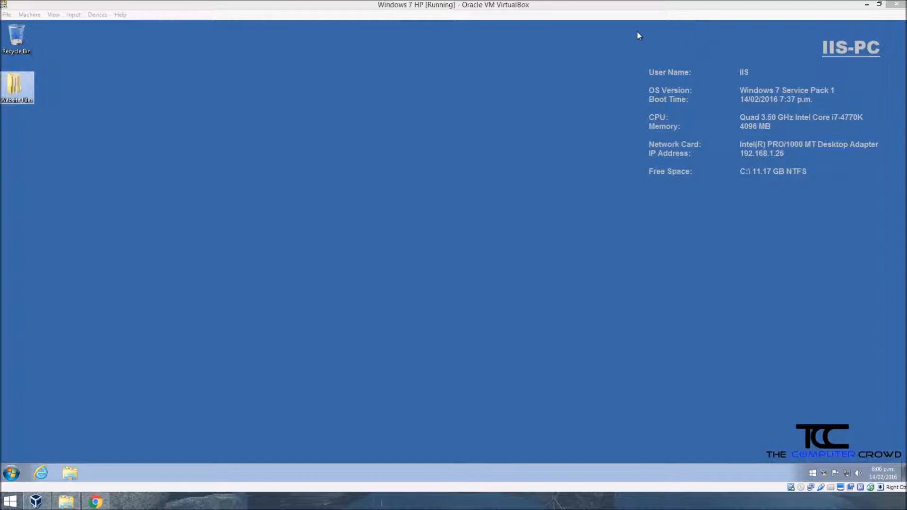
Step: Open the list for turning Windows features on or off through the Control Panel's Programs and Features
drag(632, 29, 892, 212)
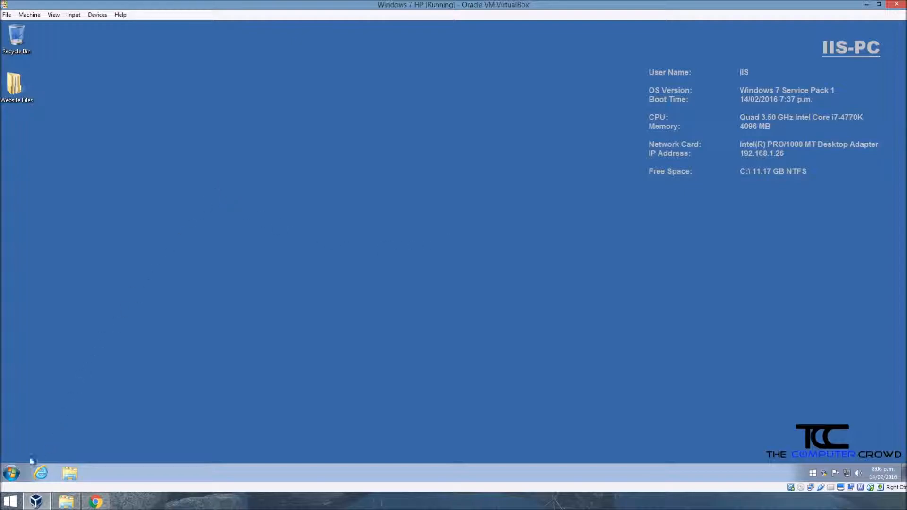
click(15, 470)
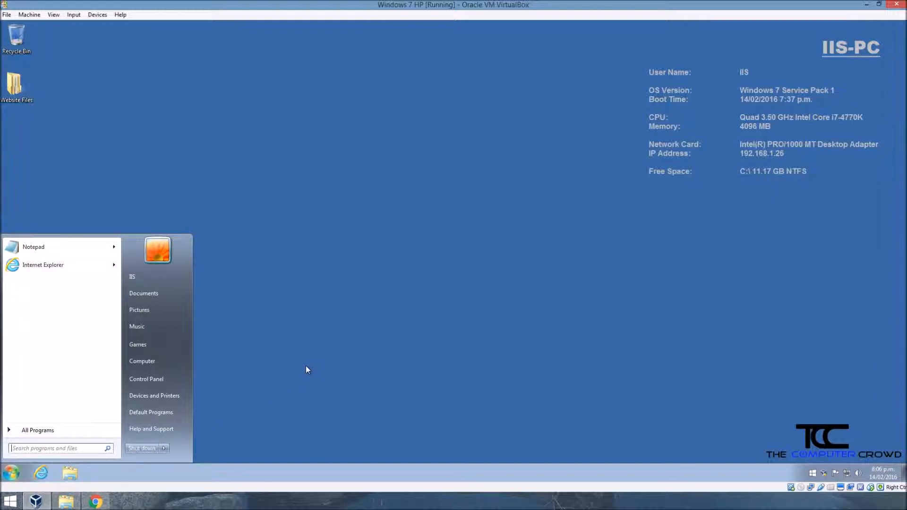
click(161, 377)
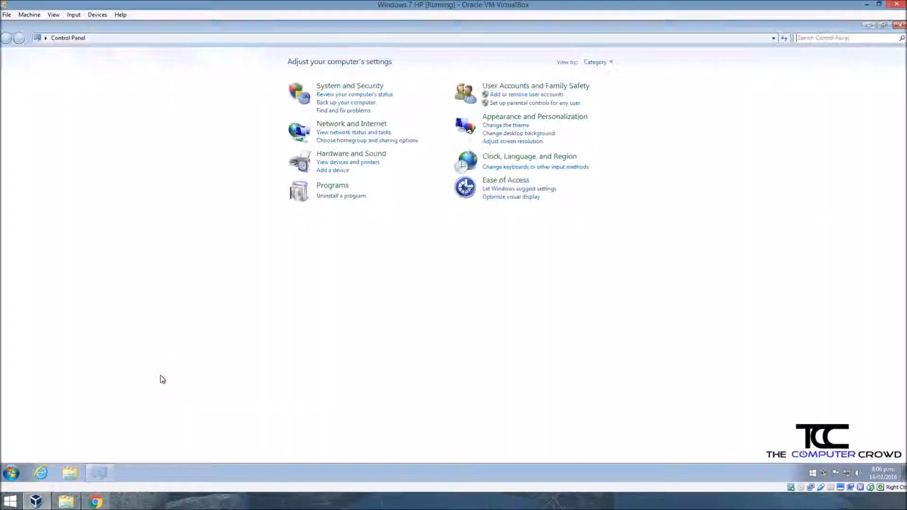
click(337, 187)
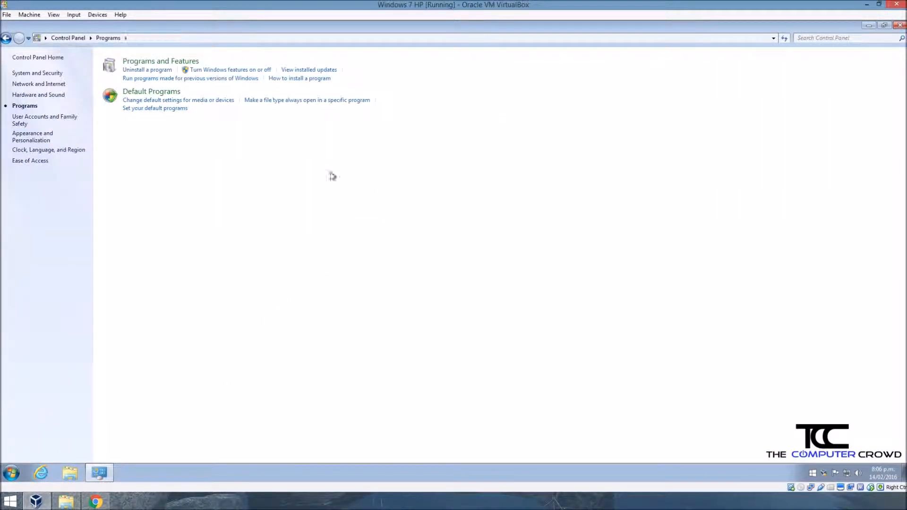
click(137, 62)
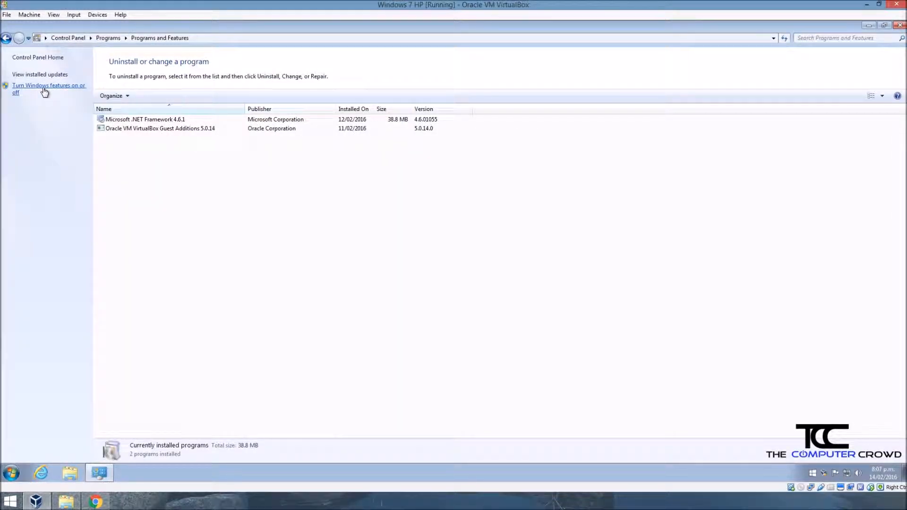
click(44, 89)
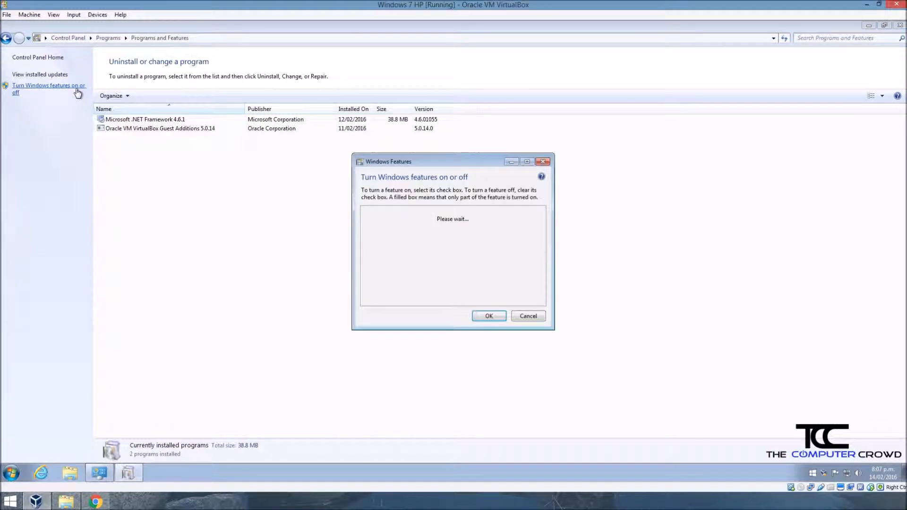
Step: Turn on the Internet Information Services feature with its default components, and close Programs and Features once it is installed
drag(438, 161, 346, 139)
click(436, 140)
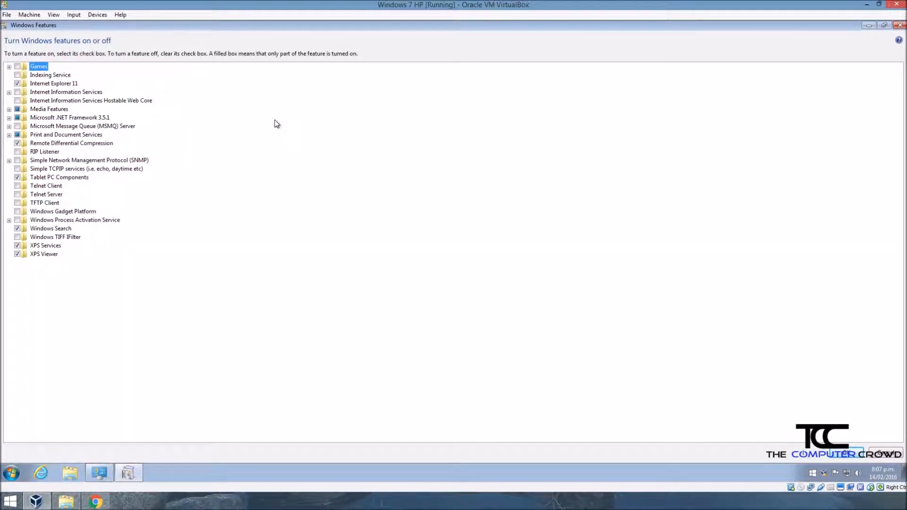
click(9, 93)
click(17, 92)
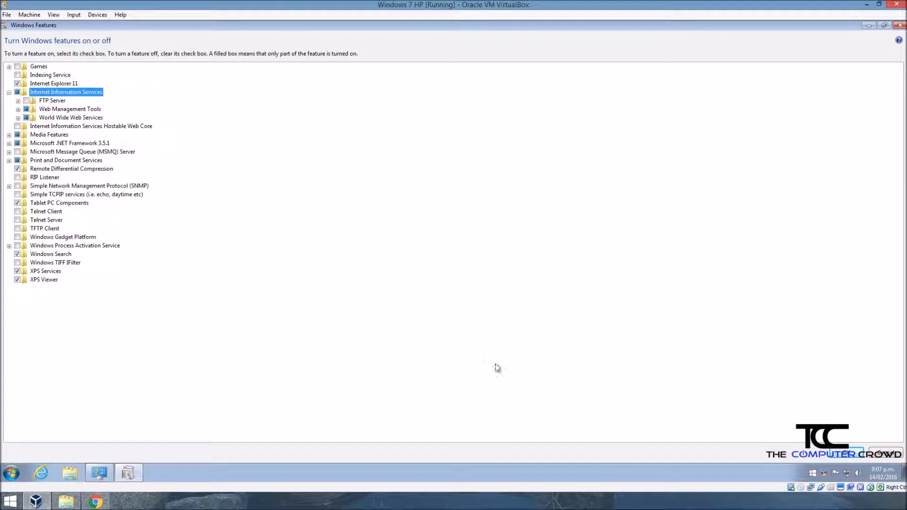
click(856, 455)
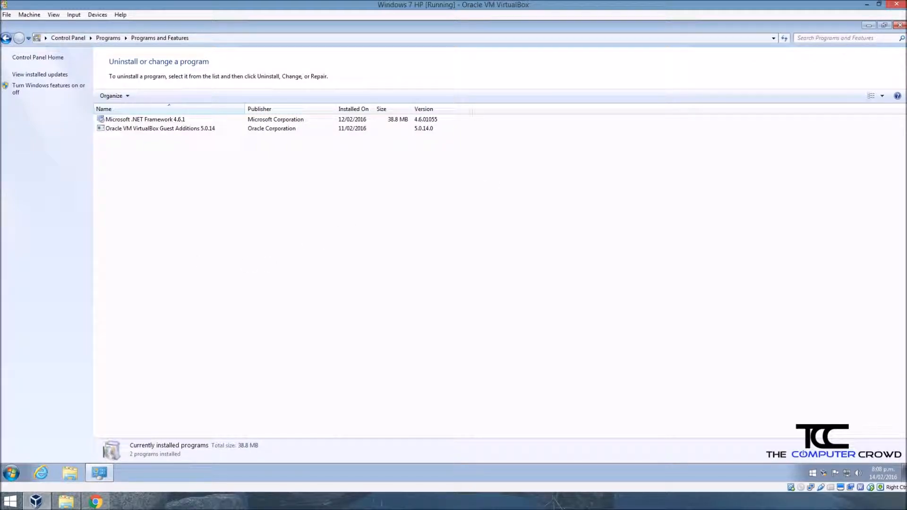
click(898, 26)
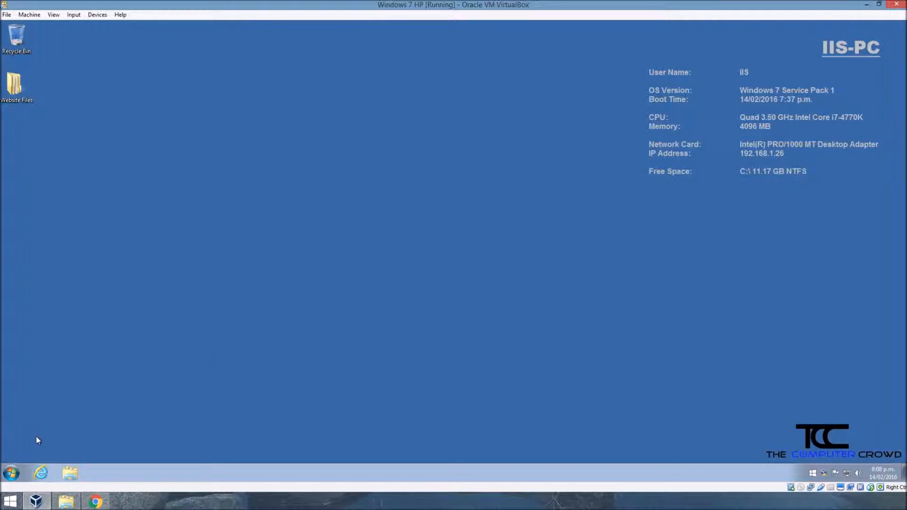
Step: Restart the Windows 7 virtual machine
click(12, 473)
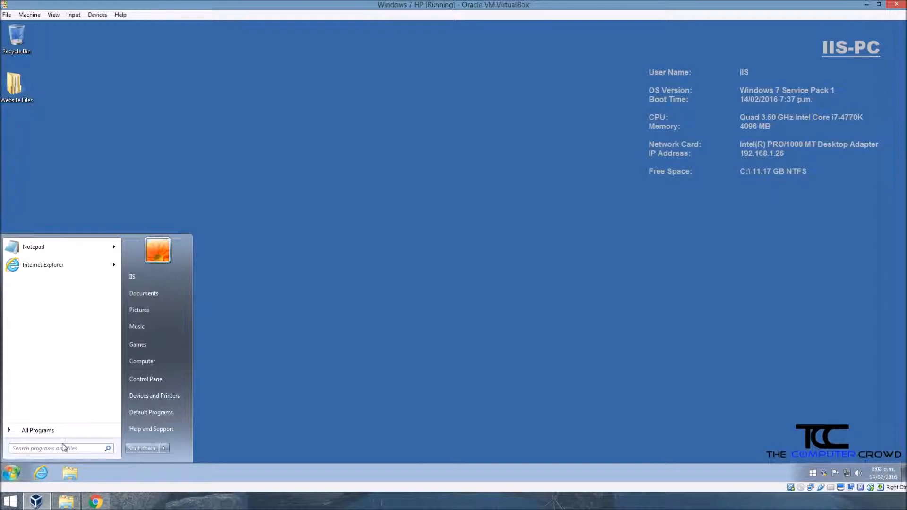
click(163, 449)
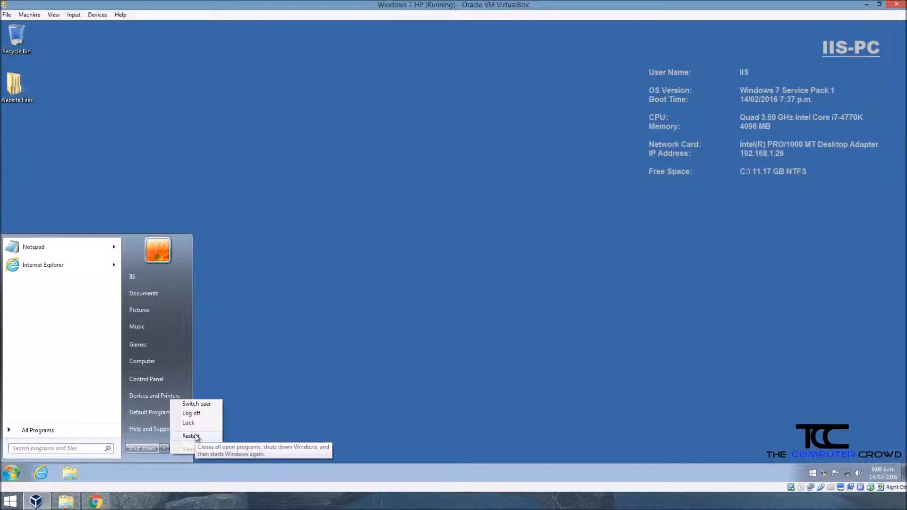
click(196, 436)
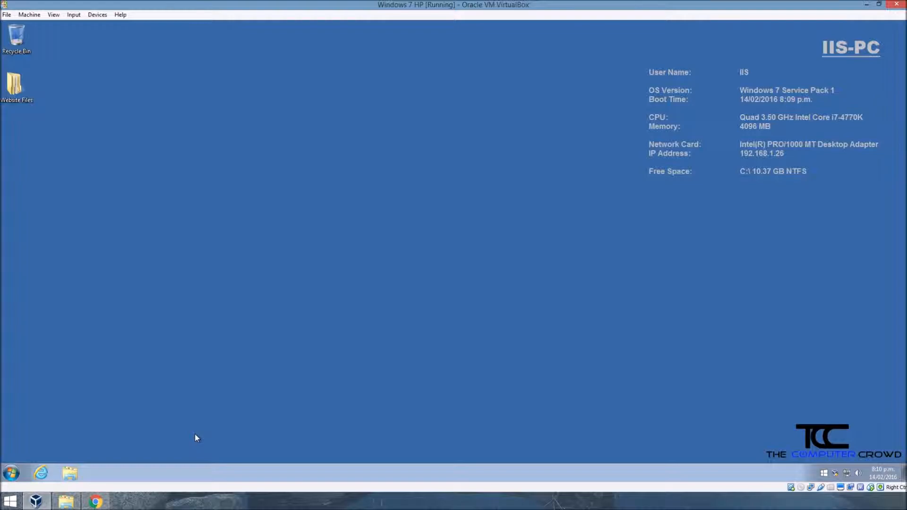
Step: Search for "iis", pin Internet Information Services (IIS) Manager to the taskbar, and launch it
click(13, 473)
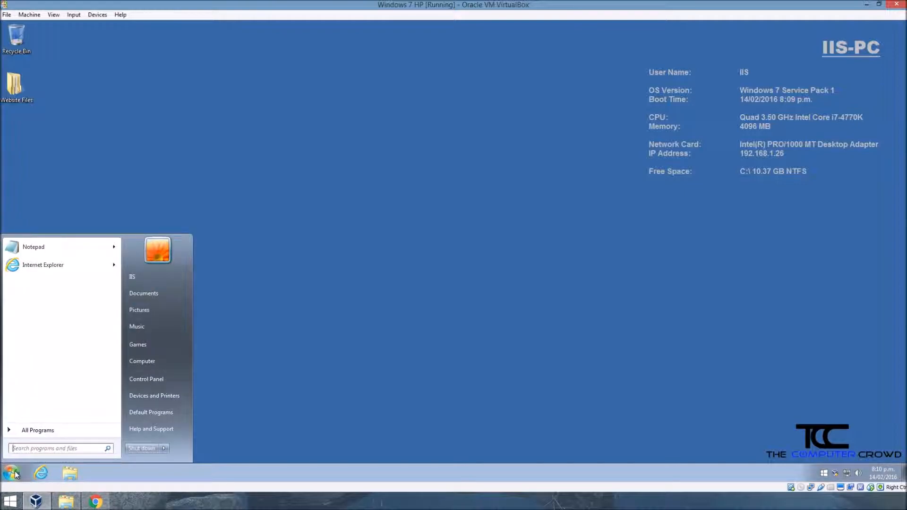
text(iis)
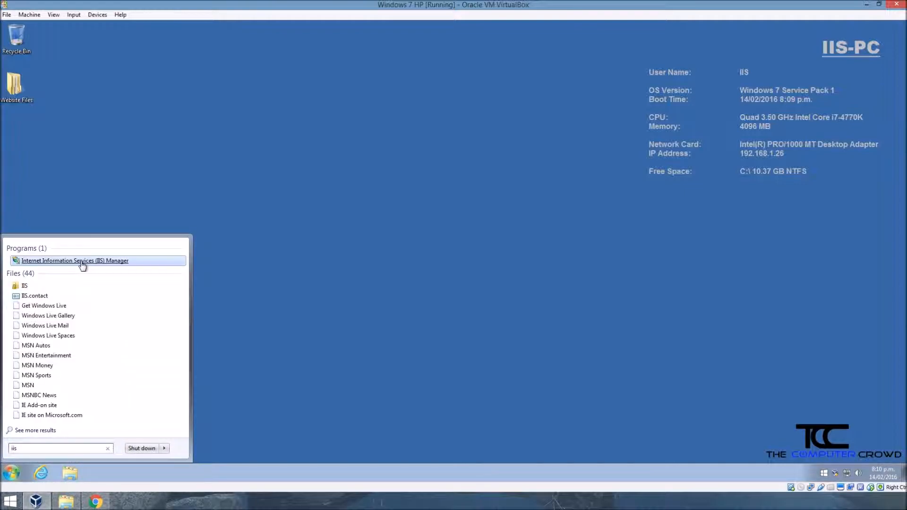
right_click(81, 263)
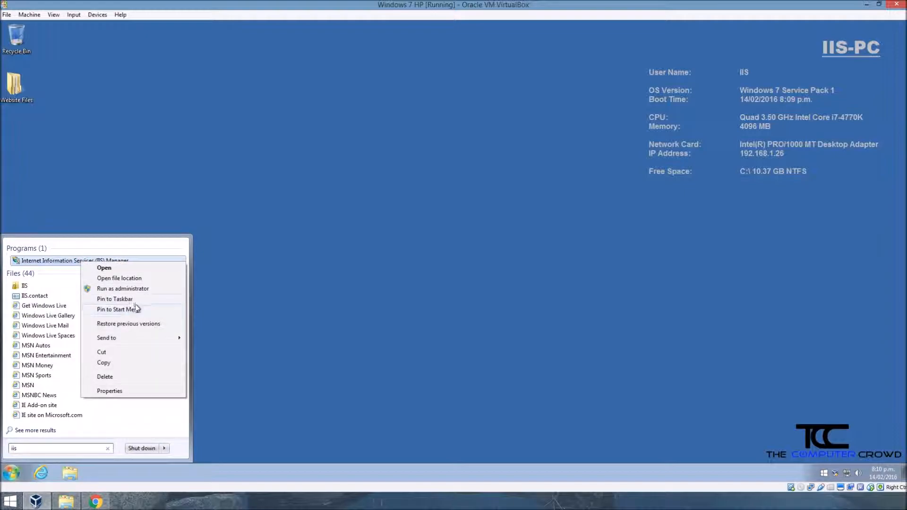
click(134, 300)
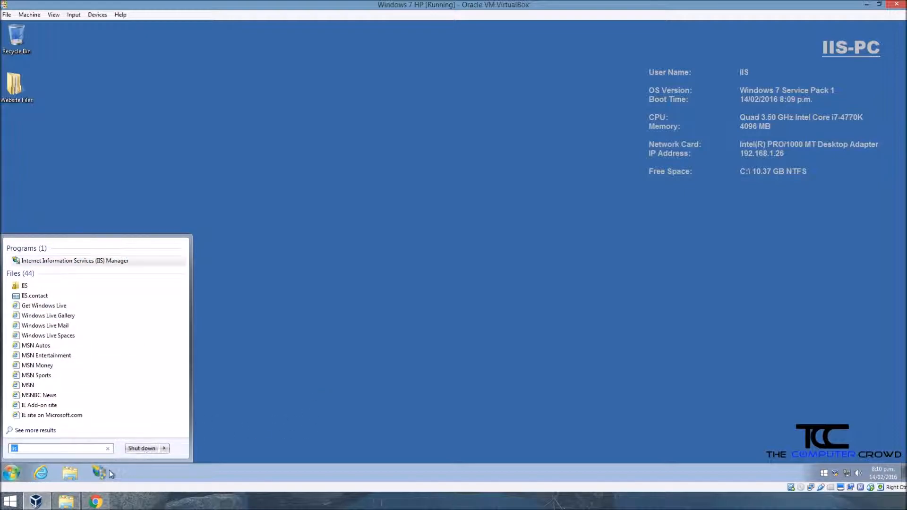
click(101, 472)
click(100, 472)
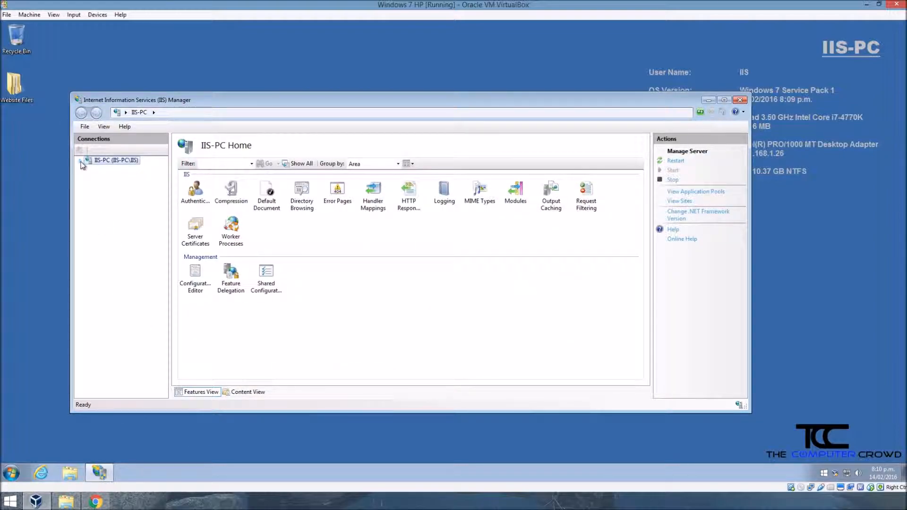
Step: Browse the Default Web Site of IIS-PC over http on port 80 to check its welcome page, then close the browser
click(81, 162)
click(88, 179)
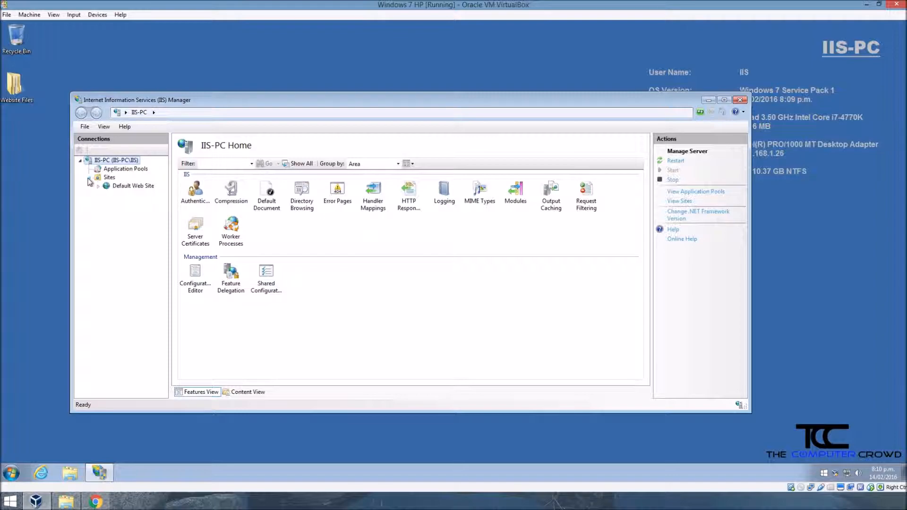
click(135, 186)
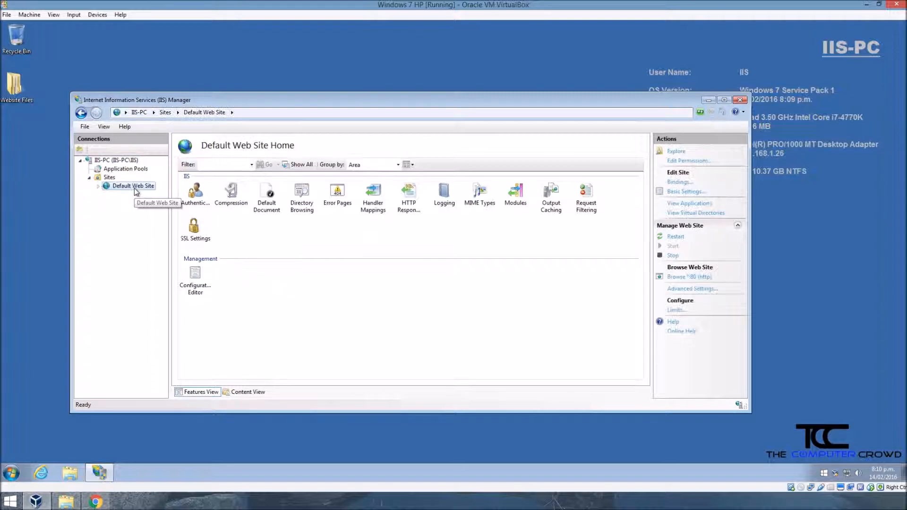
click(681, 279)
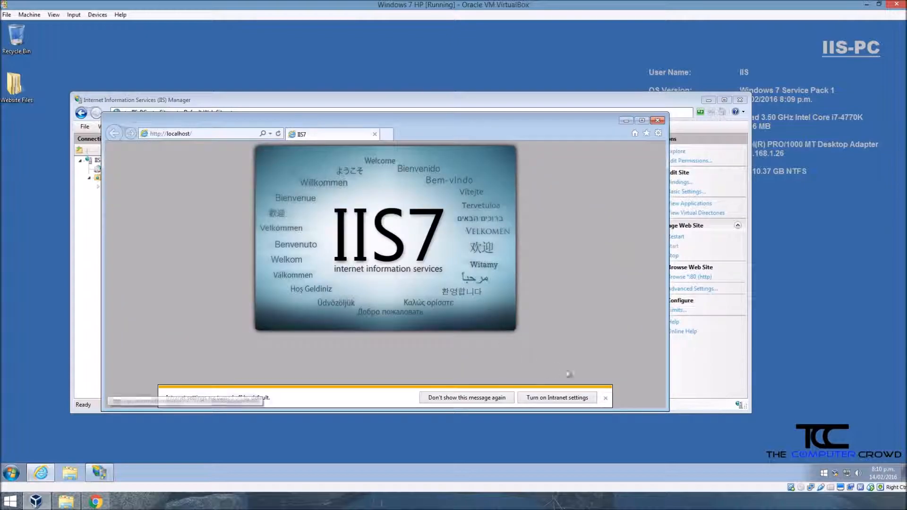
click(606, 400)
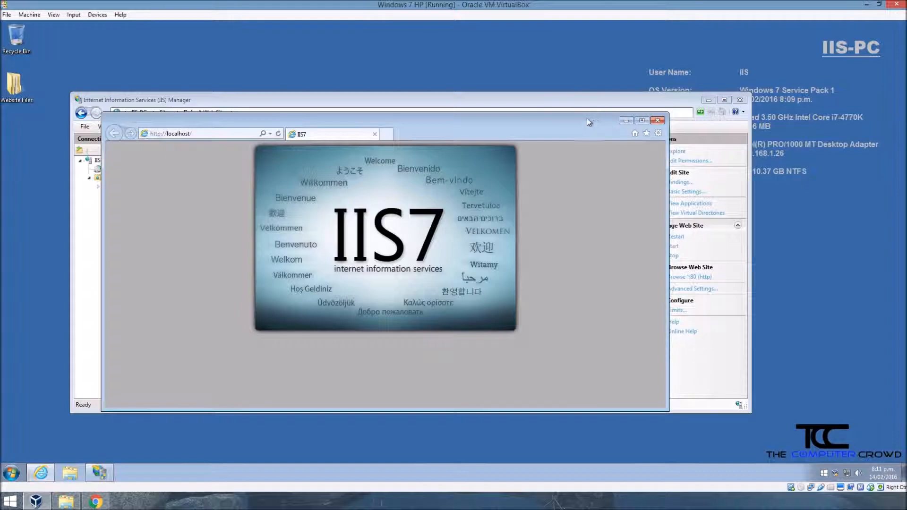
drag(575, 123, 568, 60)
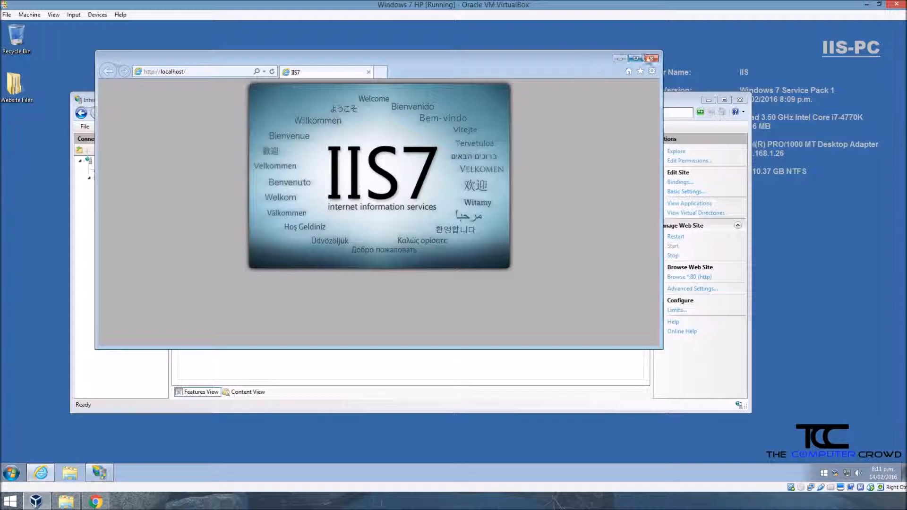
click(651, 58)
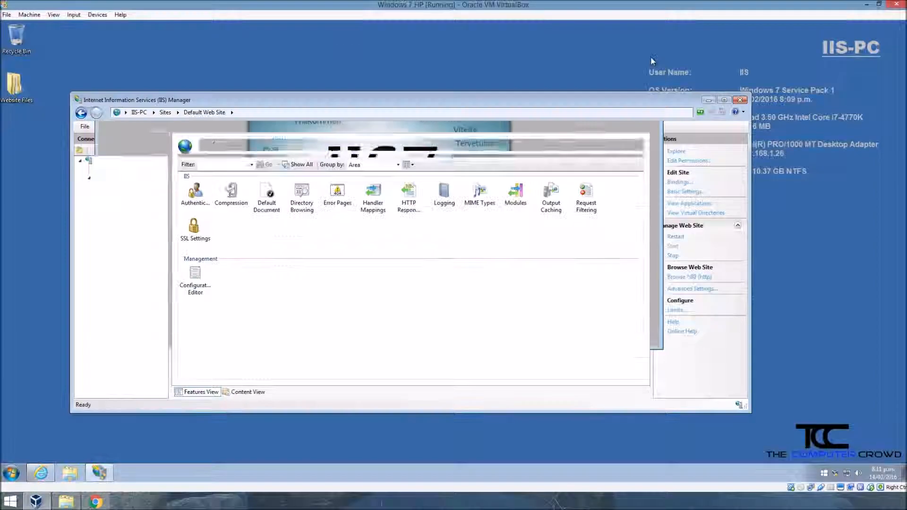
Step: Maximize the IIS Manager window and remove the Default Web Site from Sites
double_click(433, 99)
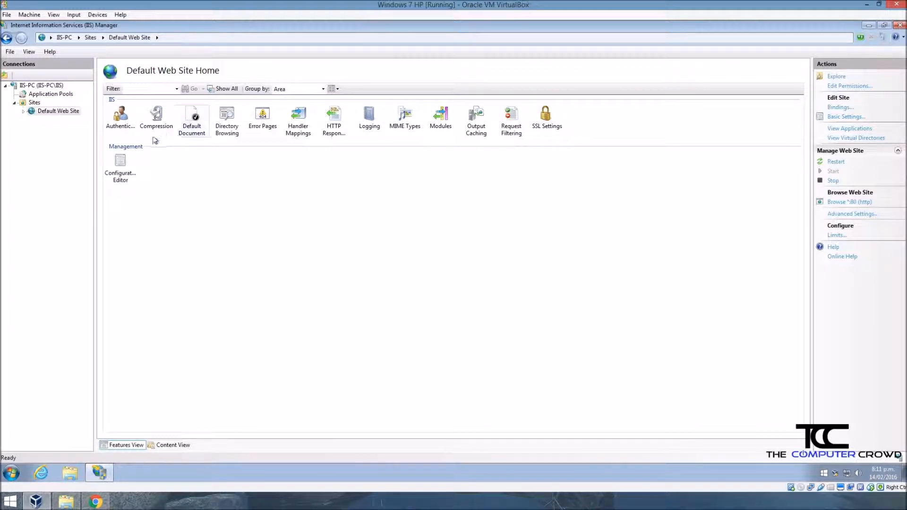
right_click(48, 114)
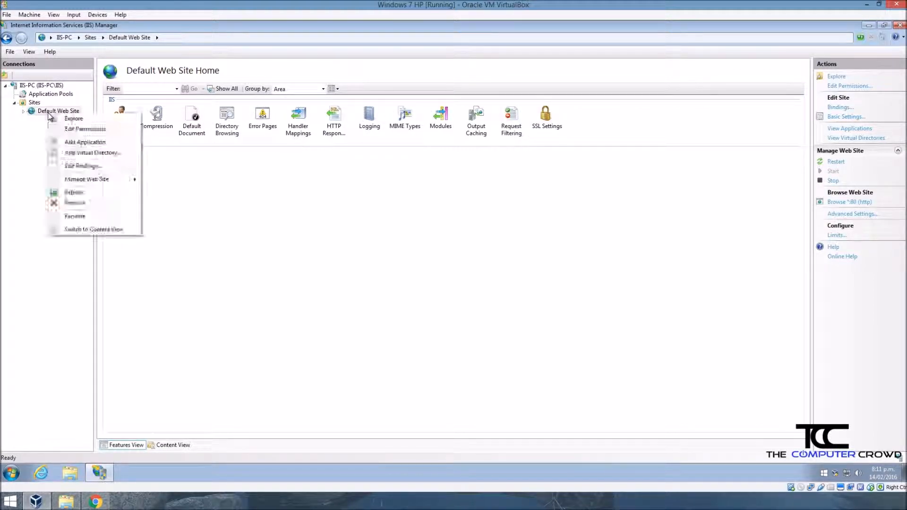
click(86, 203)
click(421, 282)
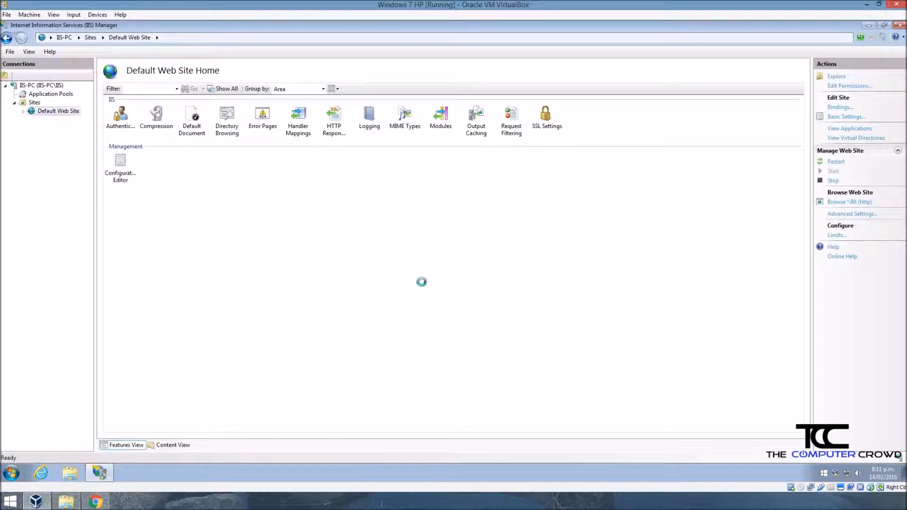
Step: Start adding a new web site under Sites with the site name "Site 1"
right_click(34, 106)
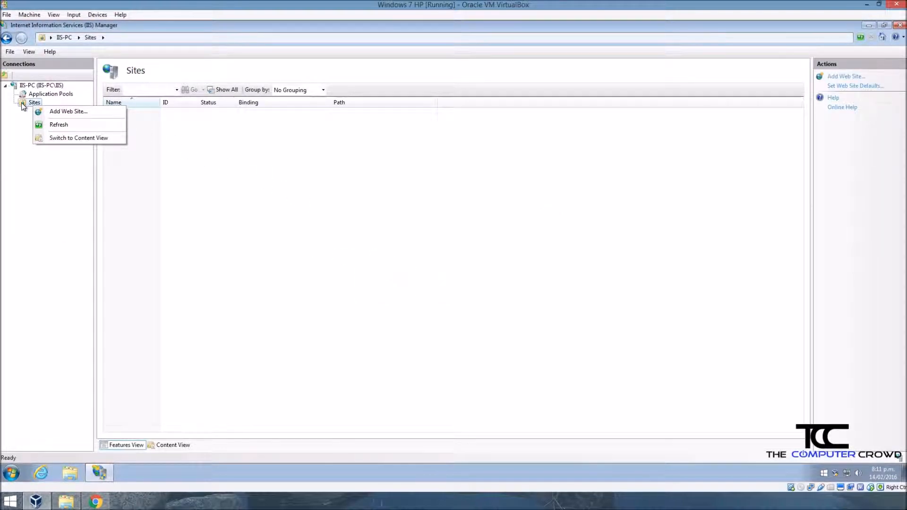
click(52, 112)
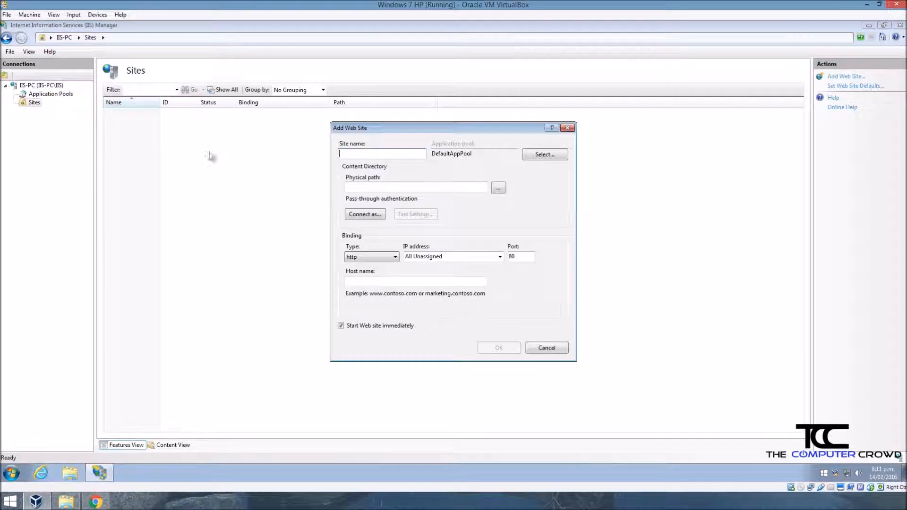
text(sITE_)
key(BackSpace)
key(BackSpace)
key(BackSpace)
key(BackSpace)
Step: Browse for the site's physical path and create a folder named "Site 1" inside C:\inetpub\wwwroot
click(499, 189)
click(396, 252)
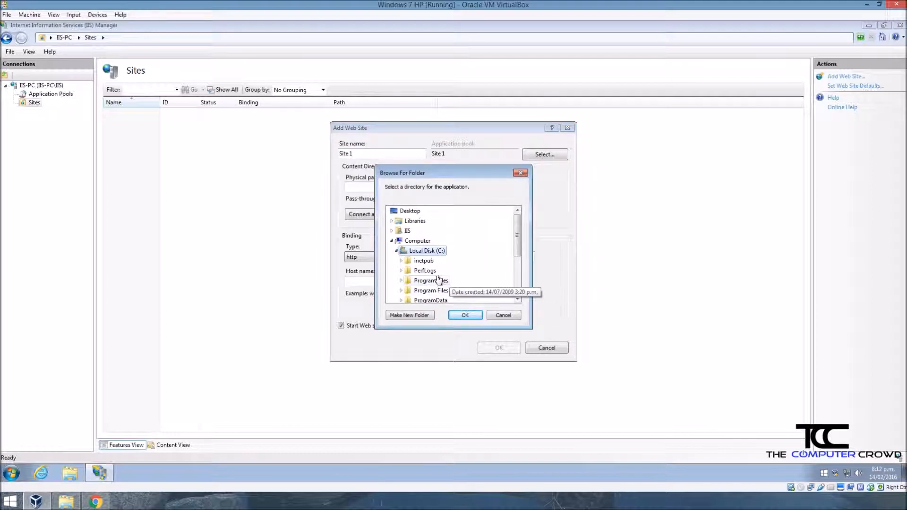
drag(518, 250, 518, 263)
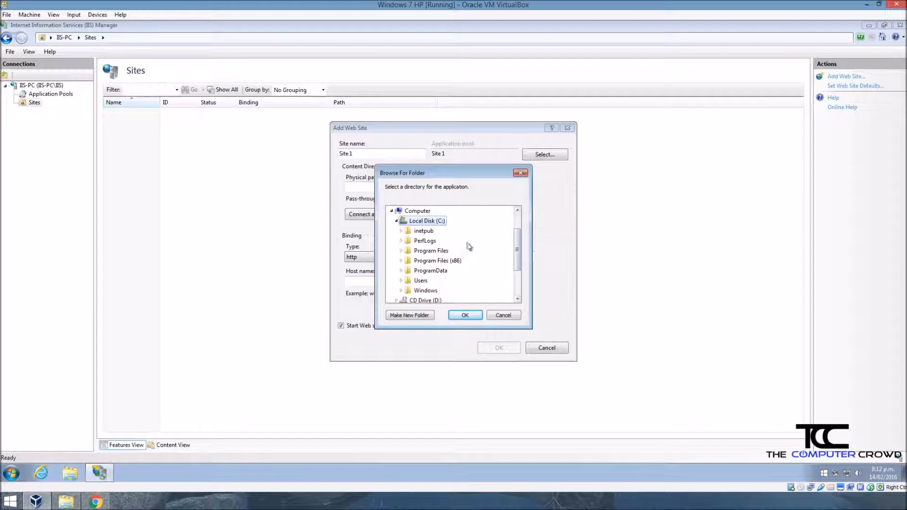
click(402, 231)
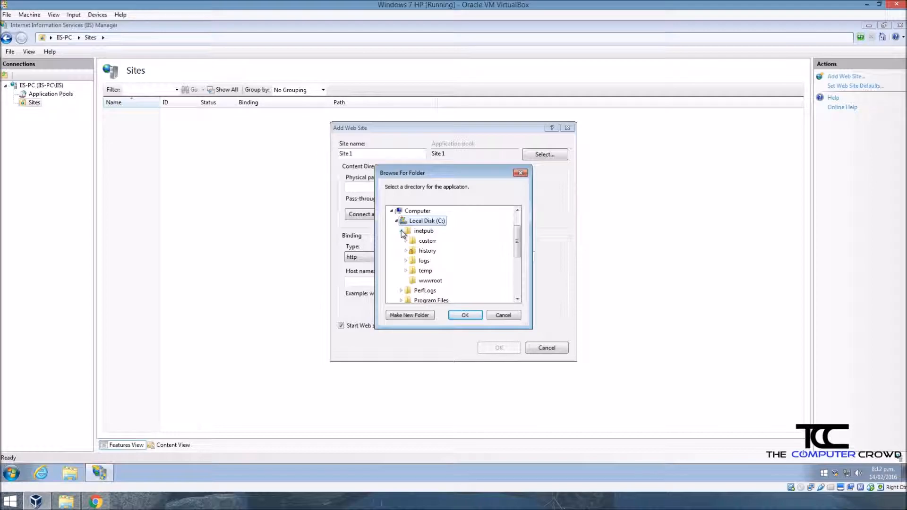
click(414, 282)
click(426, 317)
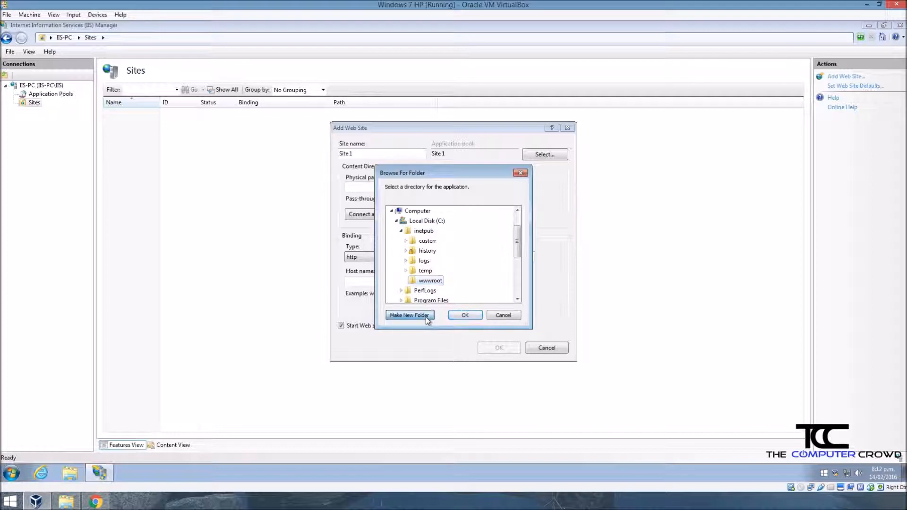
text(Site 1)
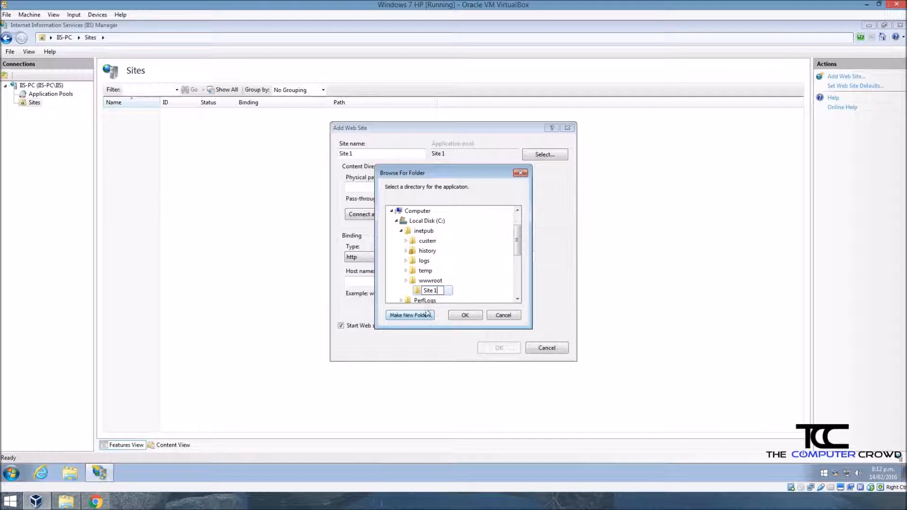
key(Return)
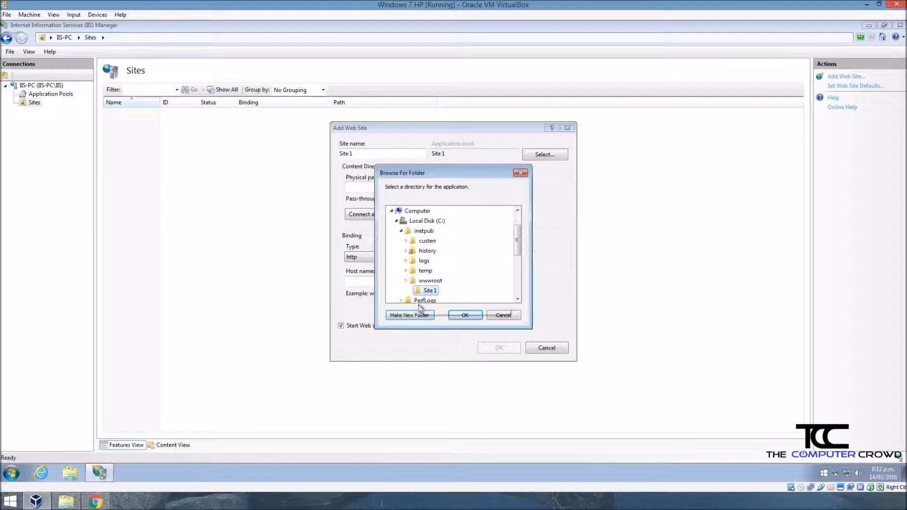
Step: Confirm the Site 1 folder, bind the site to IP address 192.168.1.26 with host name site1.vexnet.local, create it and open its home page
click(465, 315)
click(498, 258)
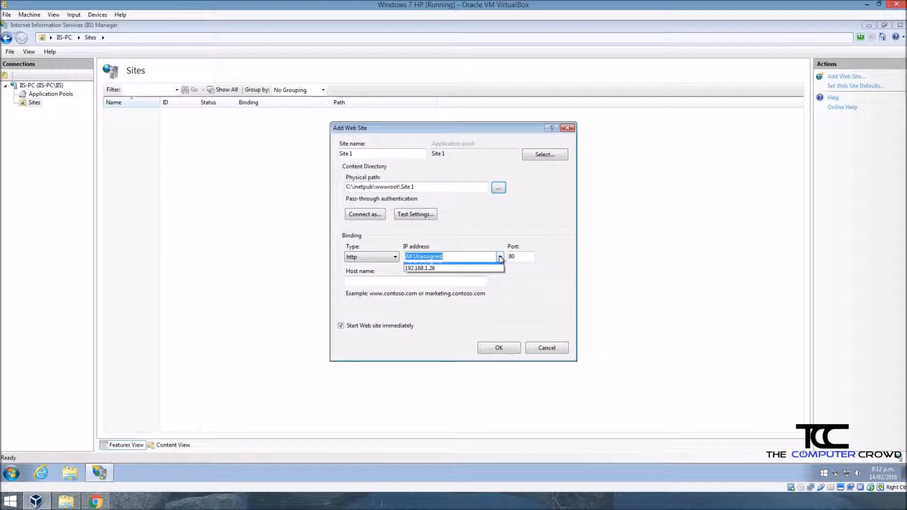
click(454, 274)
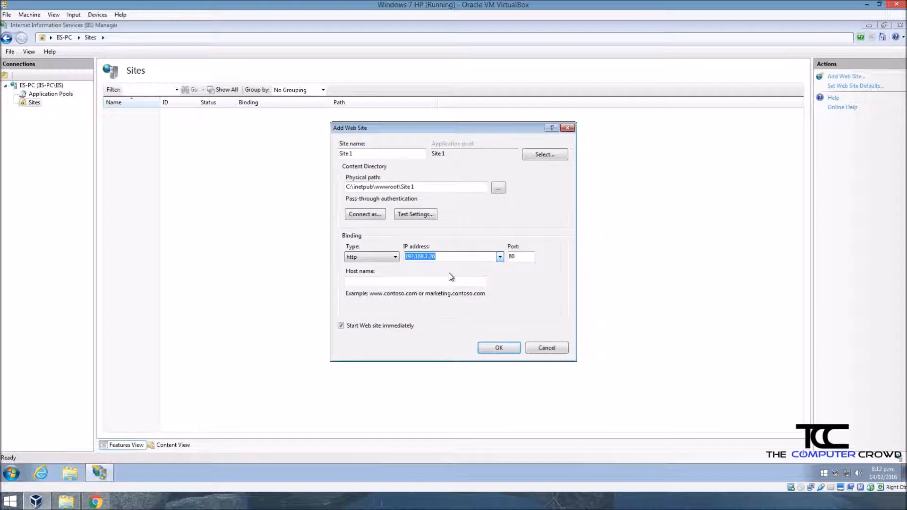
click(449, 281)
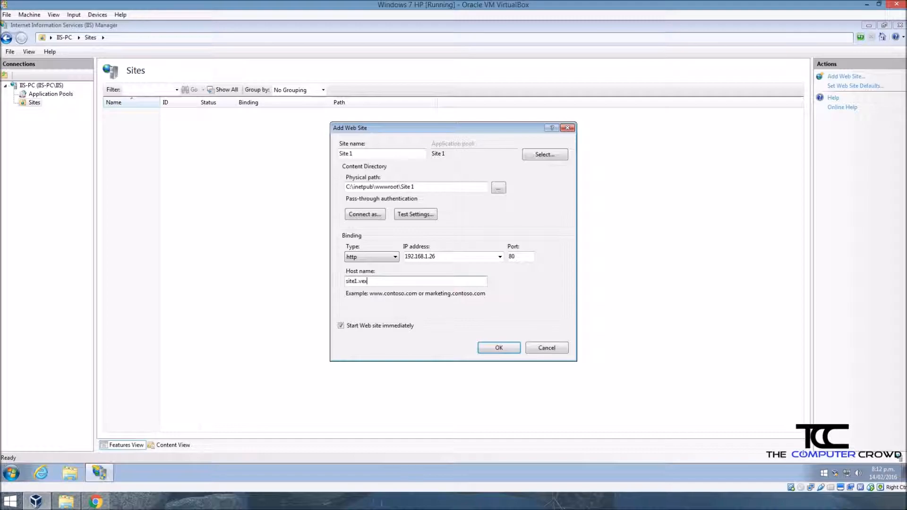
text(local)
click(506, 350)
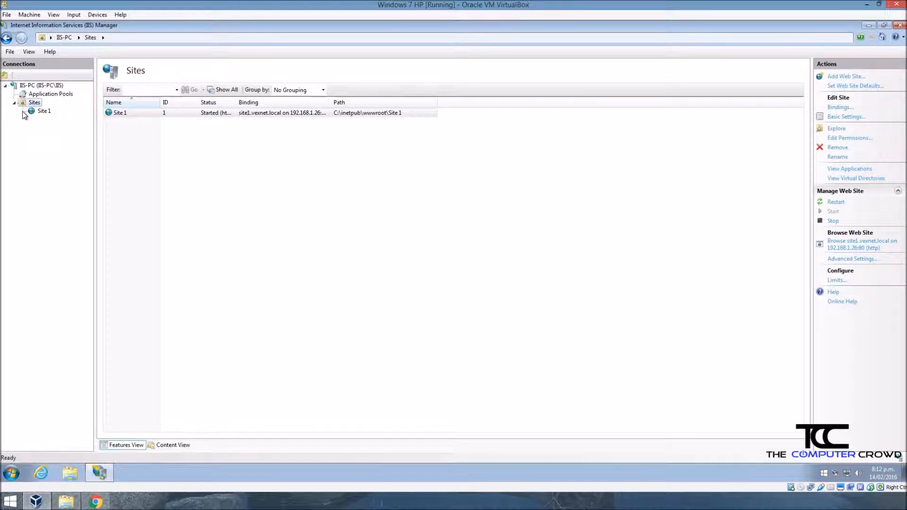
click(41, 111)
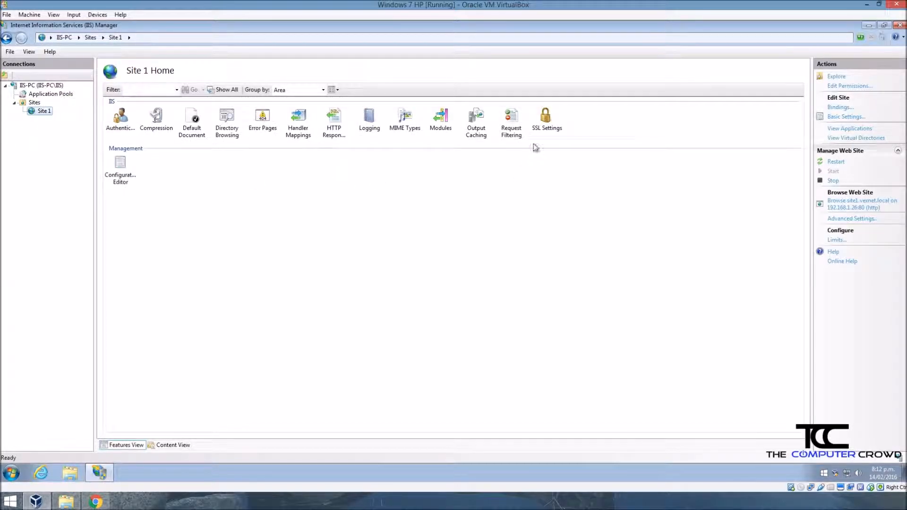
Step: Minimize IIS Manager and copy index.html from the W1 folder inside Website Files on the desktop
click(868, 25)
double_click(19, 93)
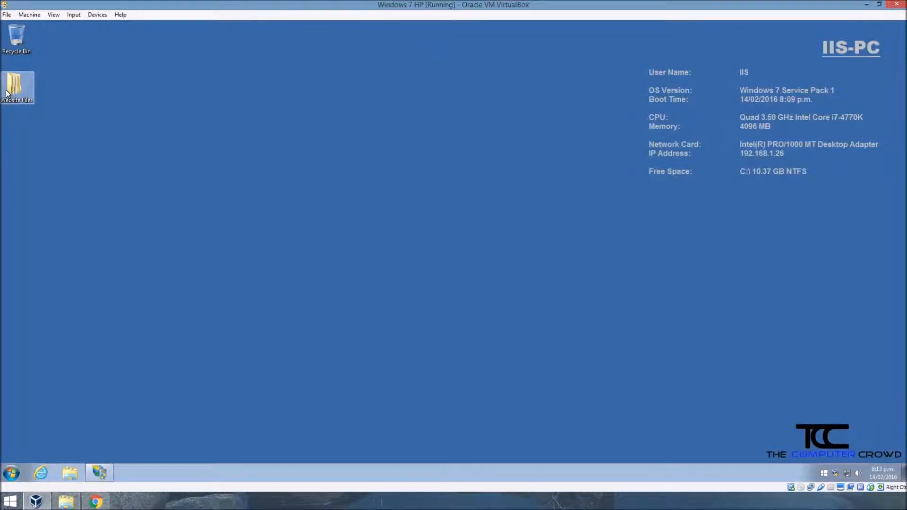
double_click(191, 169)
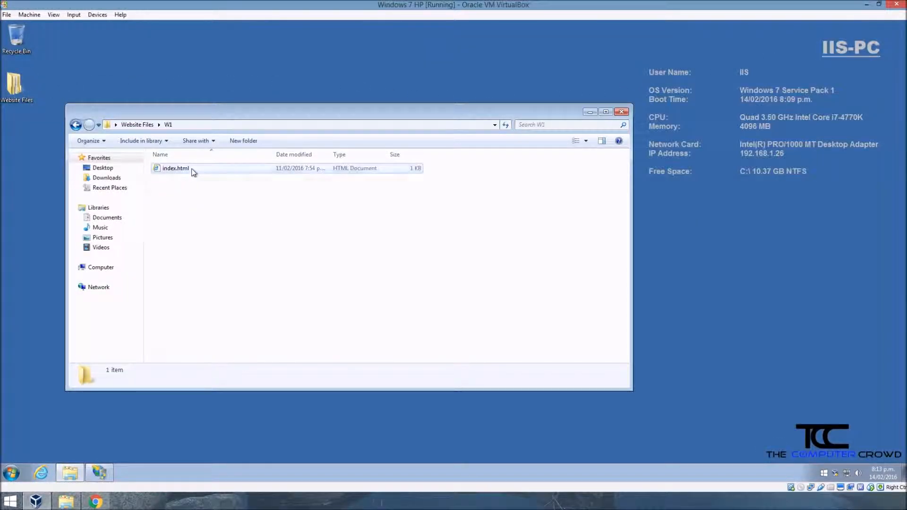
click(193, 170)
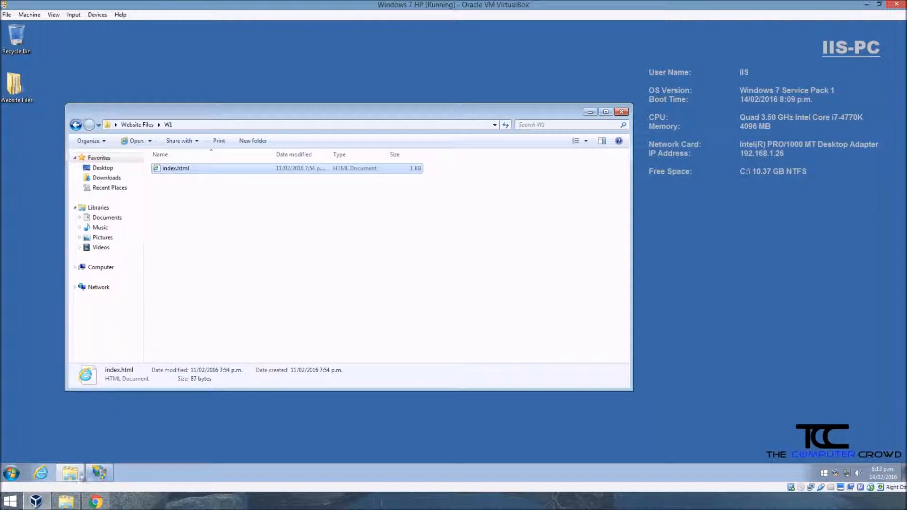
Step: Paste index.html into C:\inetpub\wwwroot\Site 1 using a second Explorer window, granting administrator permission
middle_click(70, 472)
click(113, 279)
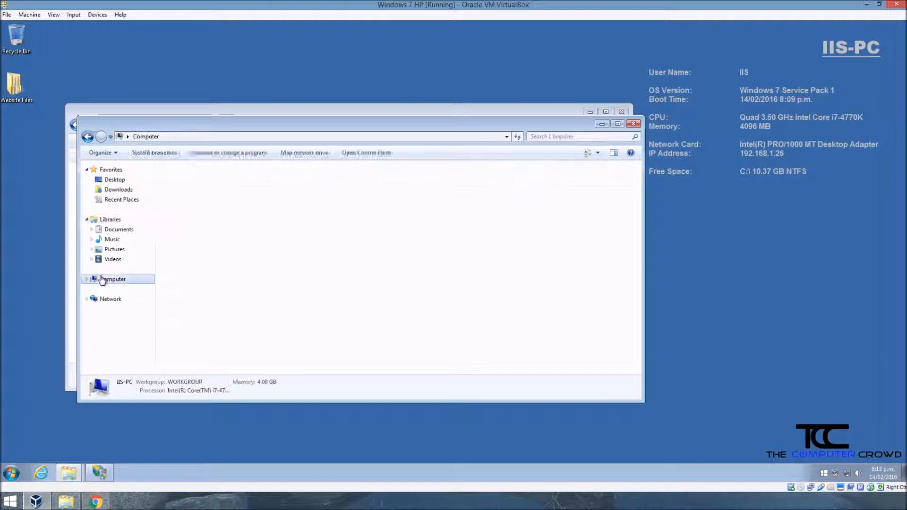
double_click(188, 183)
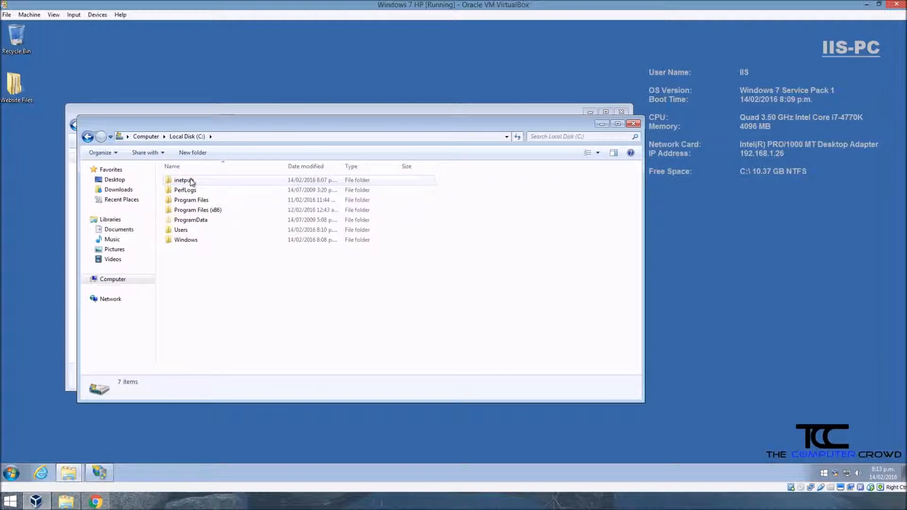
double_click(185, 182)
double_click(188, 221)
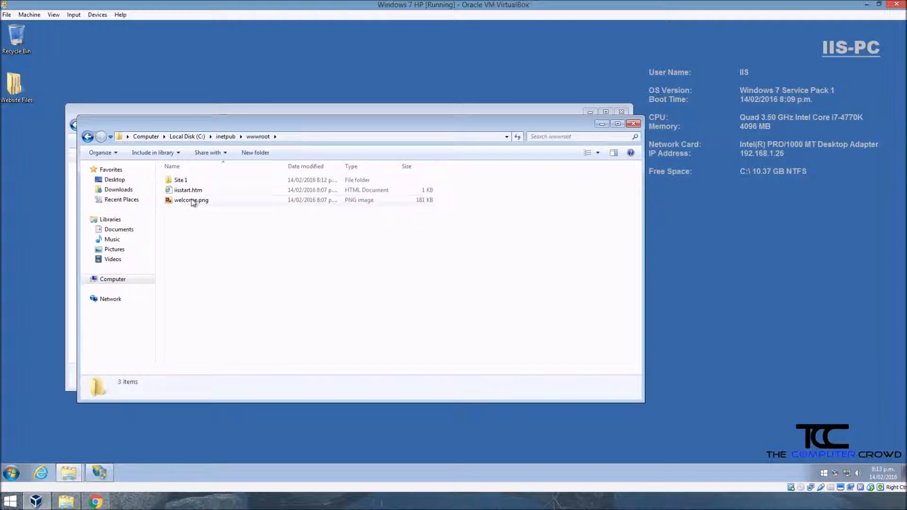
double_click(187, 180)
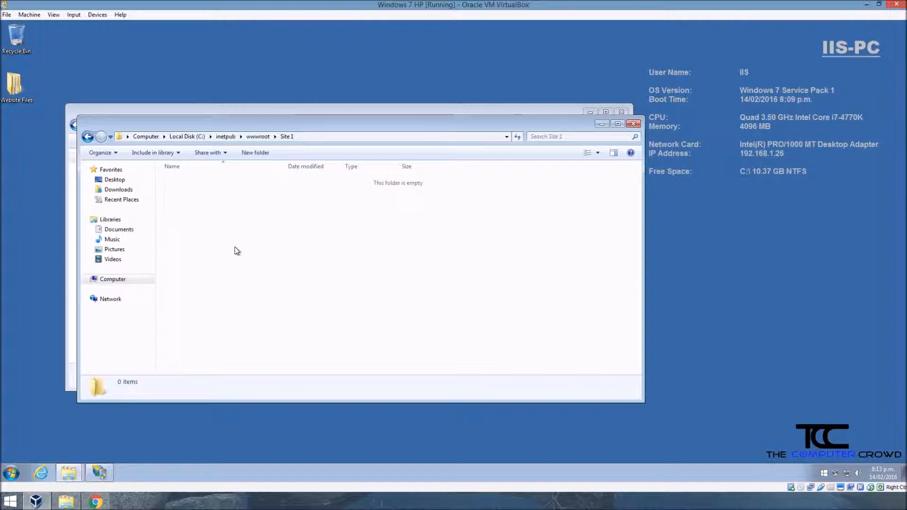
key(ctrl+v)
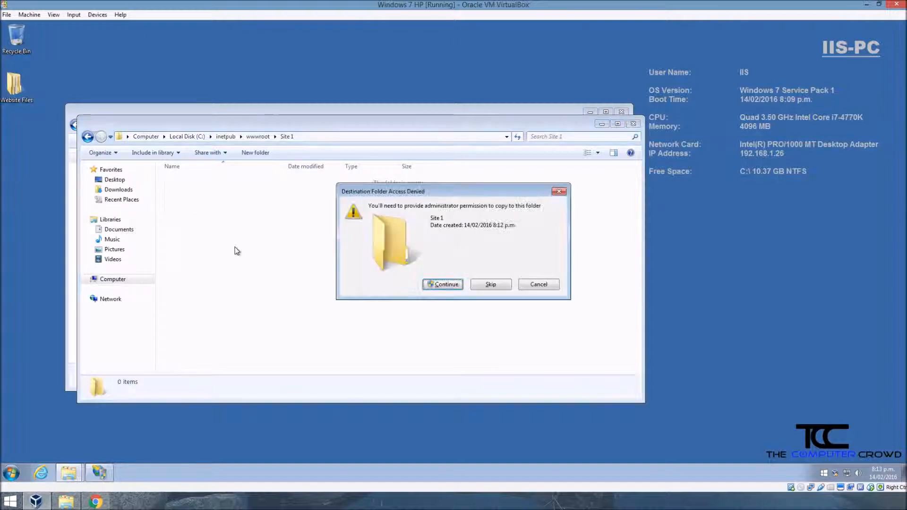
click(430, 284)
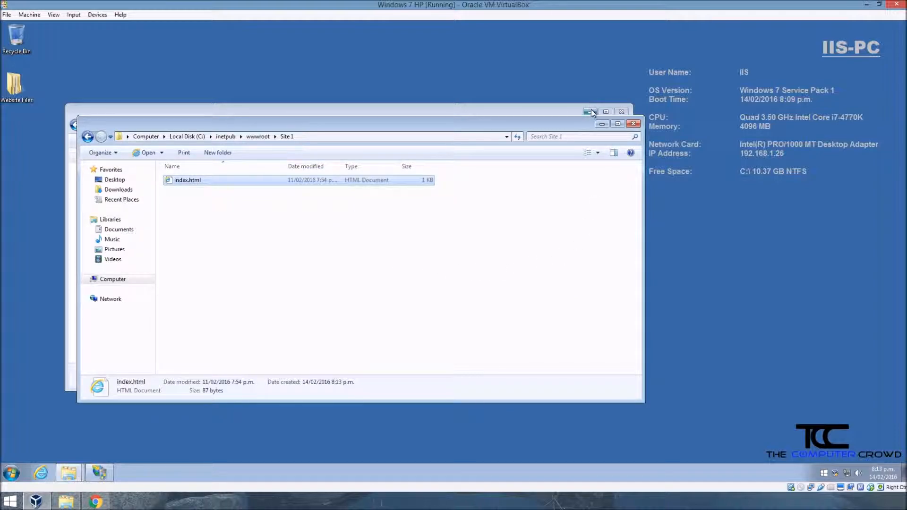
click(446, 246)
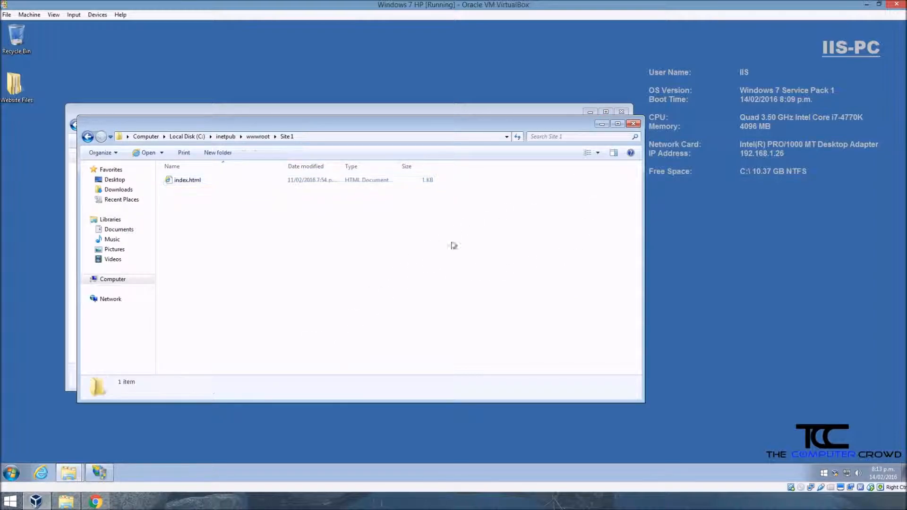
Step: Create a folder named "Site 2" in C:\inetpub\wwwroot and open it
click(255, 137)
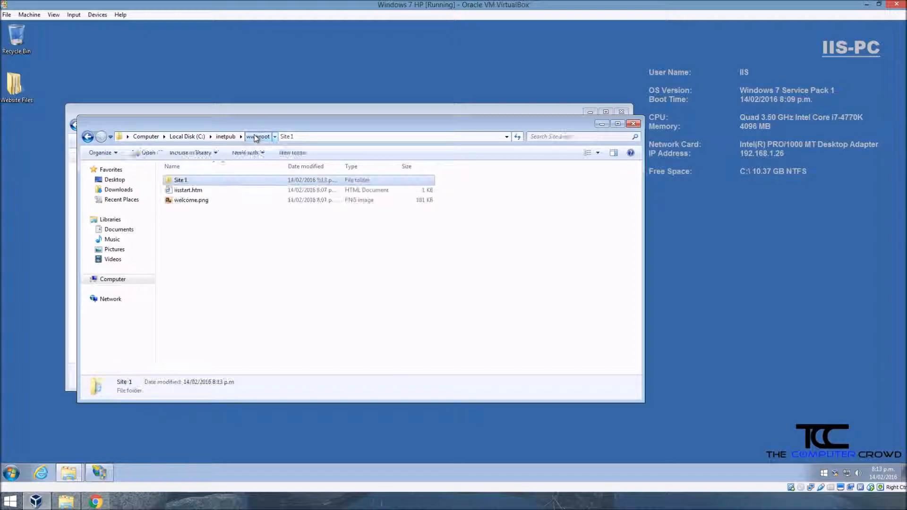
right_click(230, 282)
mouse_move(279, 396)
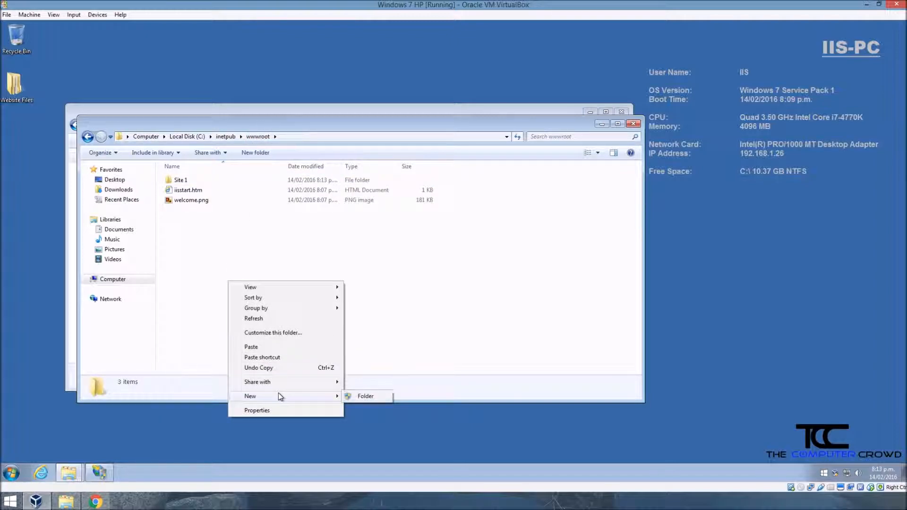
click(380, 398)
text(S)
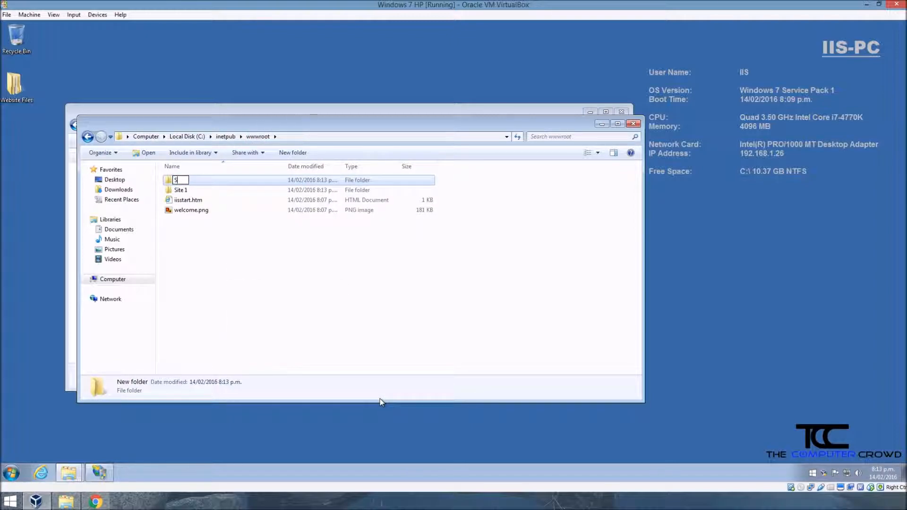
text(ite 2)
key(Return)
key(Return)
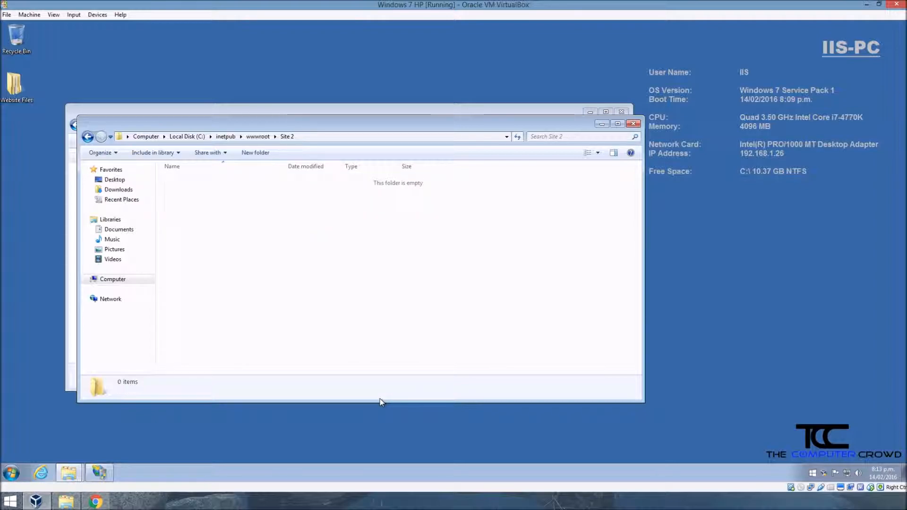
Step: Copy index.html from the W2 folder of Website Files into the wwwroot\Site 2 folder, granting administrator permission
click(128, 110)
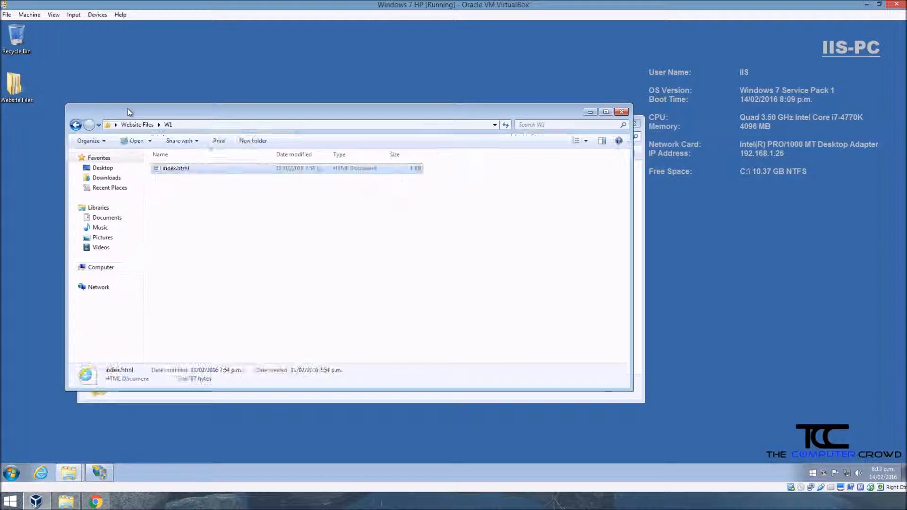
click(138, 124)
double_click(179, 180)
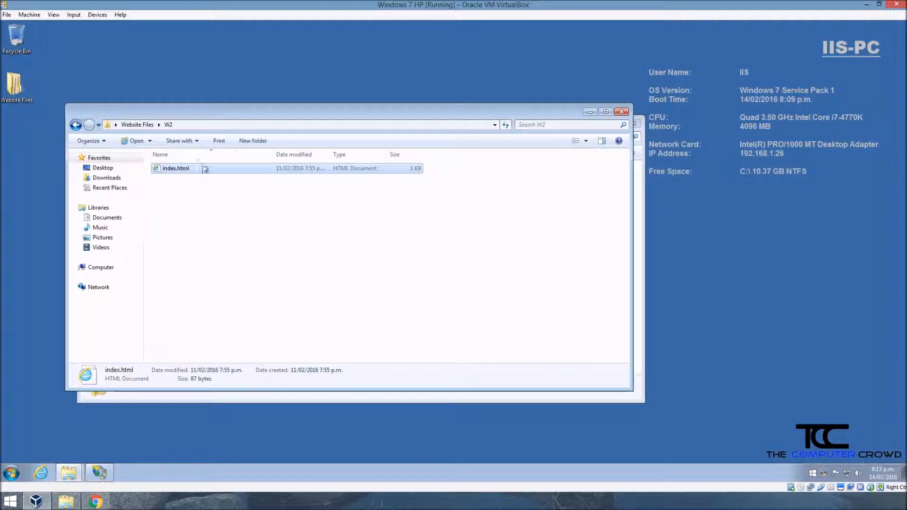
click(586, 113)
right_click(282, 233)
click(311, 299)
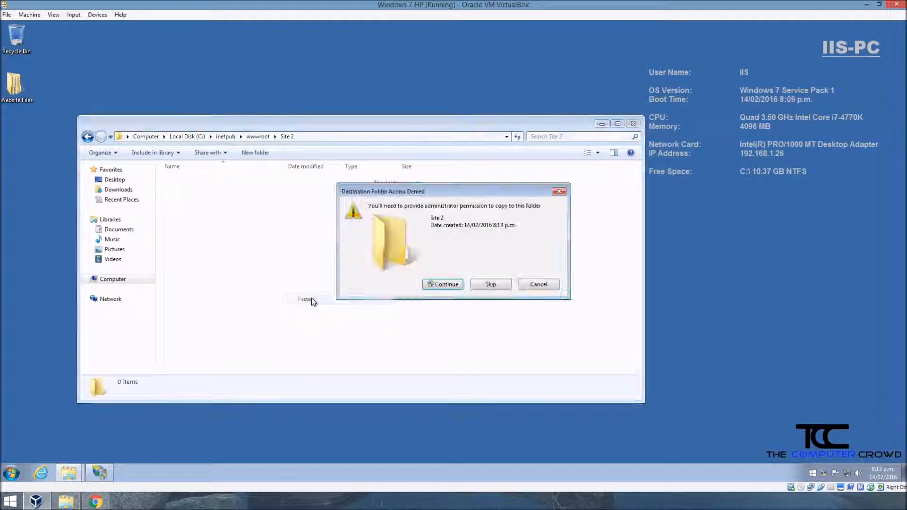
click(442, 285)
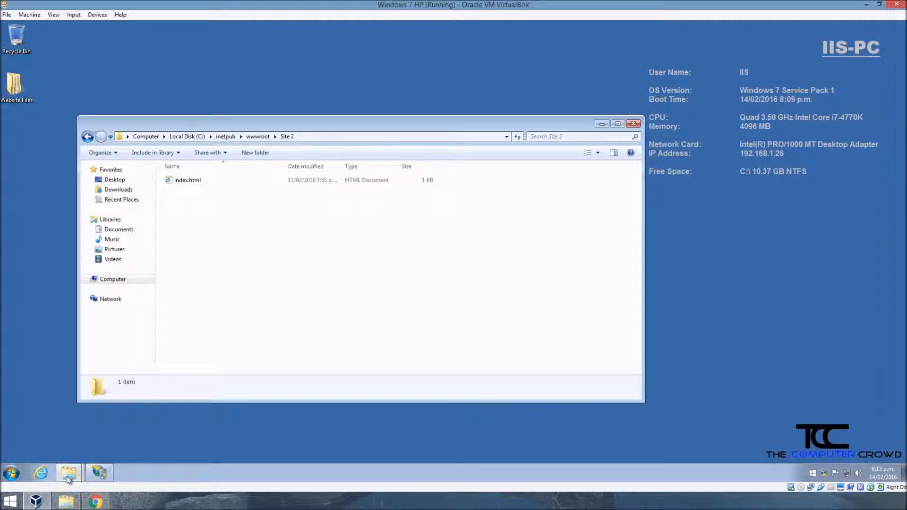
Step: Return to IIS Manager and start adding a web site under Sites with the site name "Site 2"
click(99, 472)
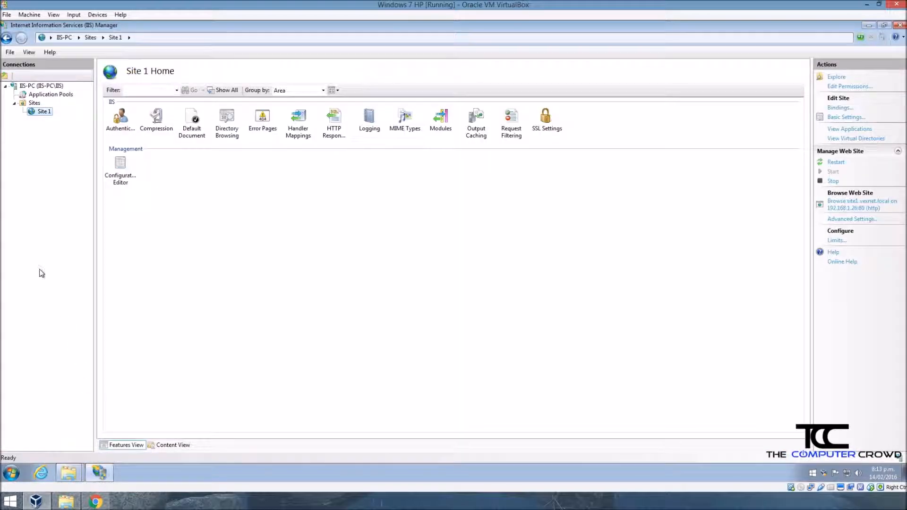
right_click(33, 103)
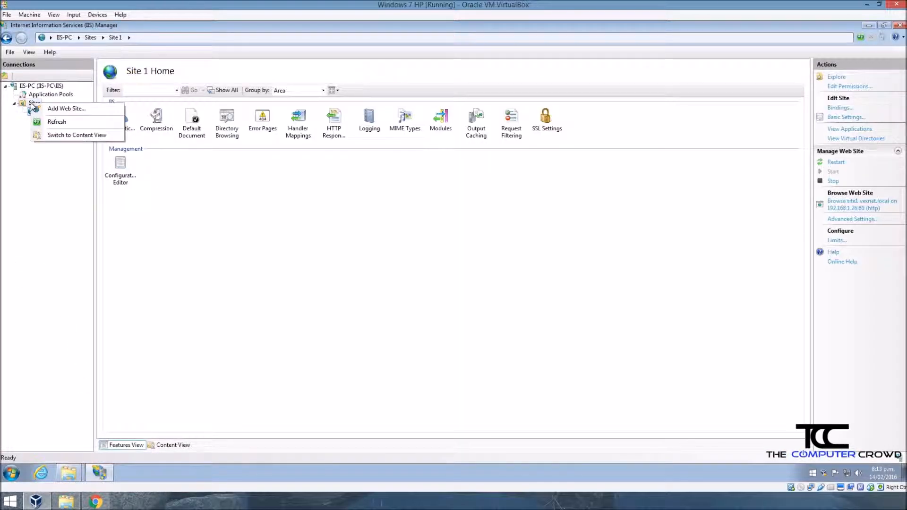
click(64, 109)
text(Site 2)
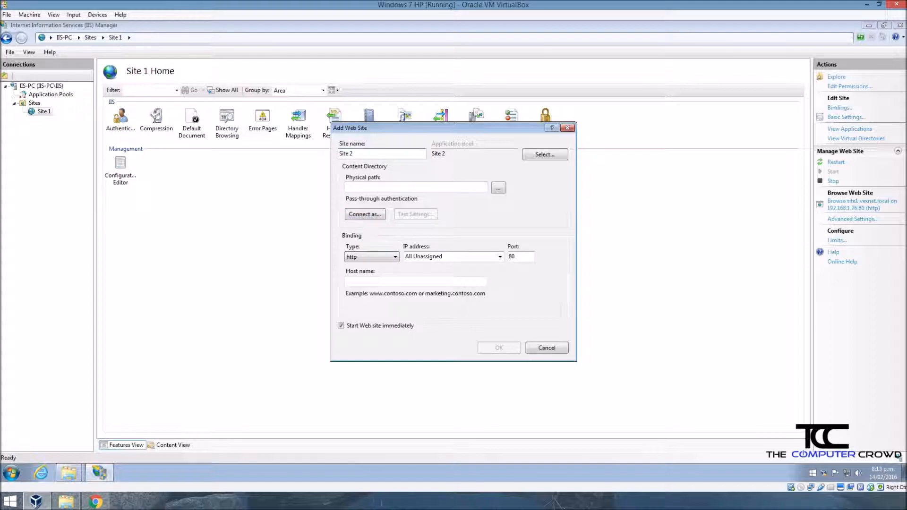
Step: Set the new site's physical path to C:\inetpub\wwwroot\Site 2 by browsing to the folder
click(498, 188)
double_click(425, 250)
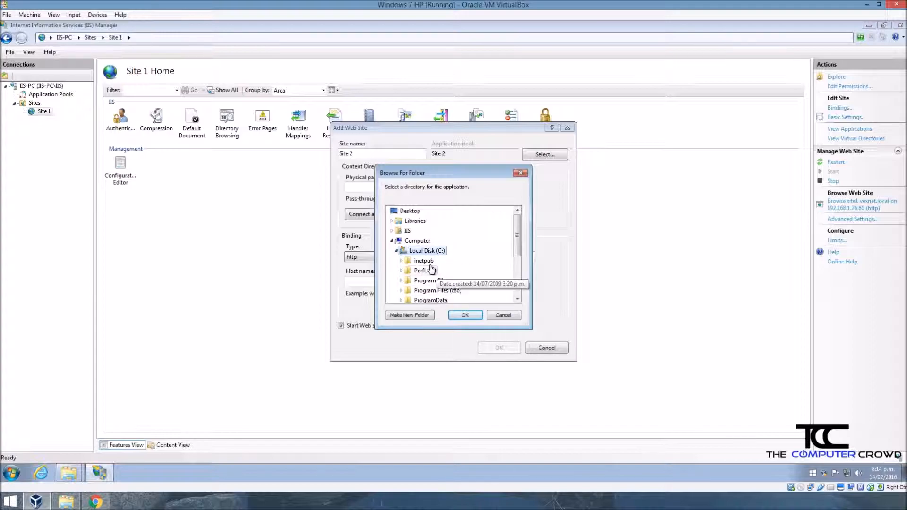
double_click(423, 261)
double_click(431, 281)
click(431, 281)
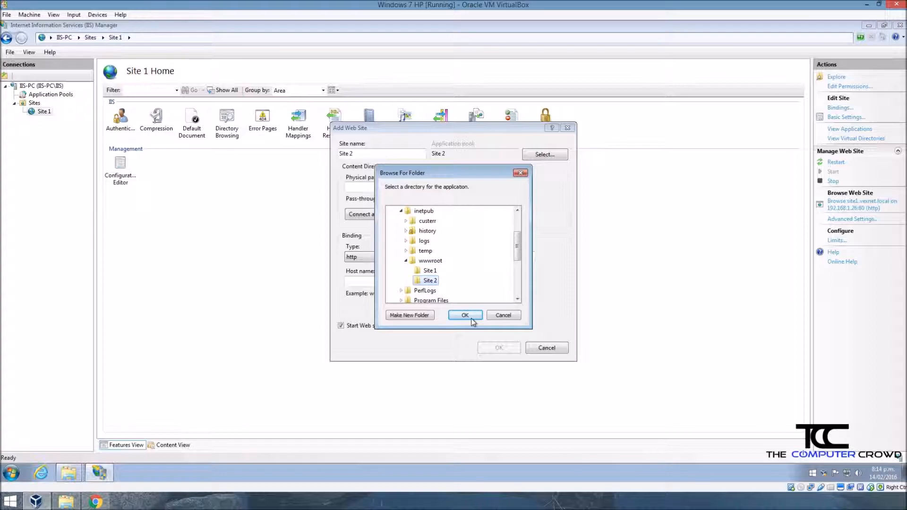
click(466, 316)
Step: Bind the new site to IP address 192.168.1.26 with host name site2.vexnet.local and create it
click(499, 256)
click(465, 276)
click(378, 281)
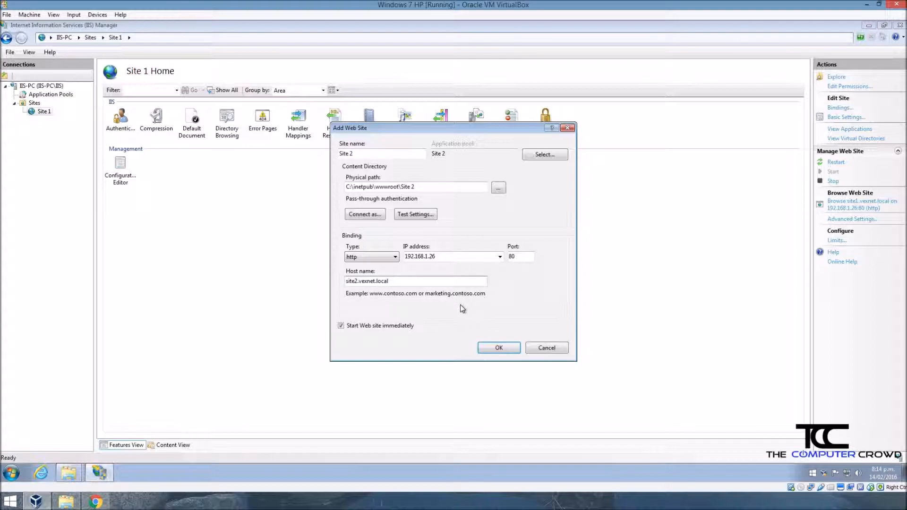
click(501, 348)
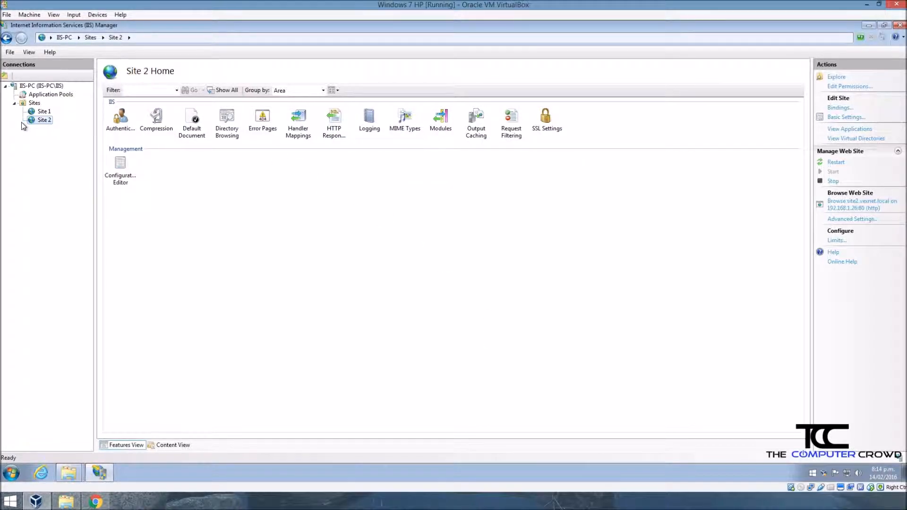
Step: Browse Site 1 at site1.vexnet.local to test it, and close the browser
click(44, 111)
click(856, 208)
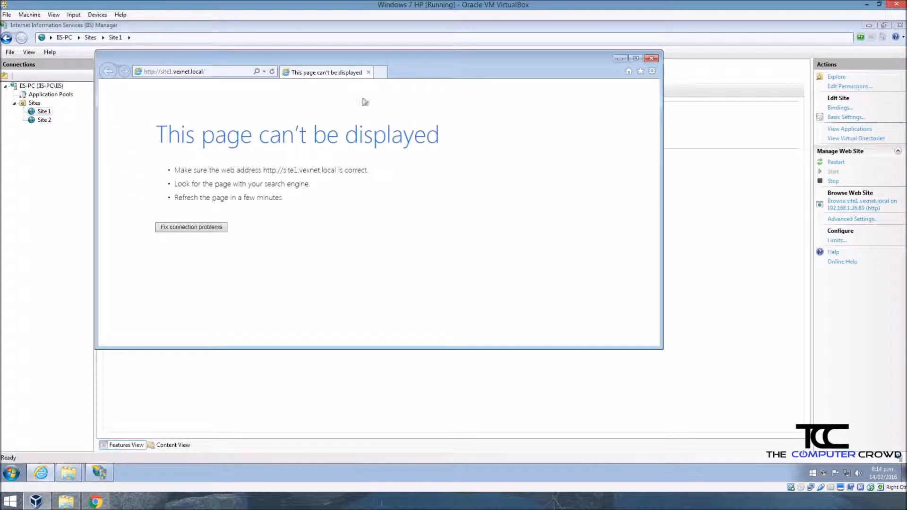
click(651, 58)
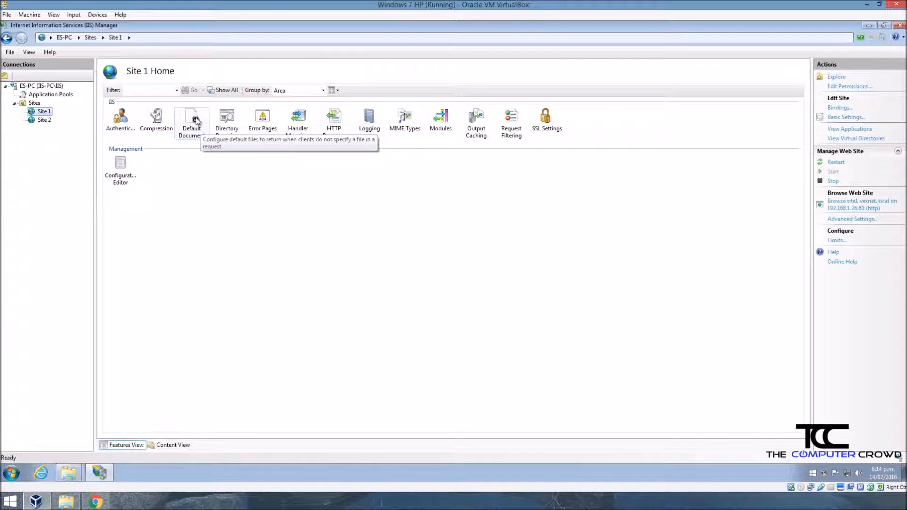
Step: Open Site 1's Default Document settings and move index.html to the first place in the list, accepting the list order change
click(195, 122)
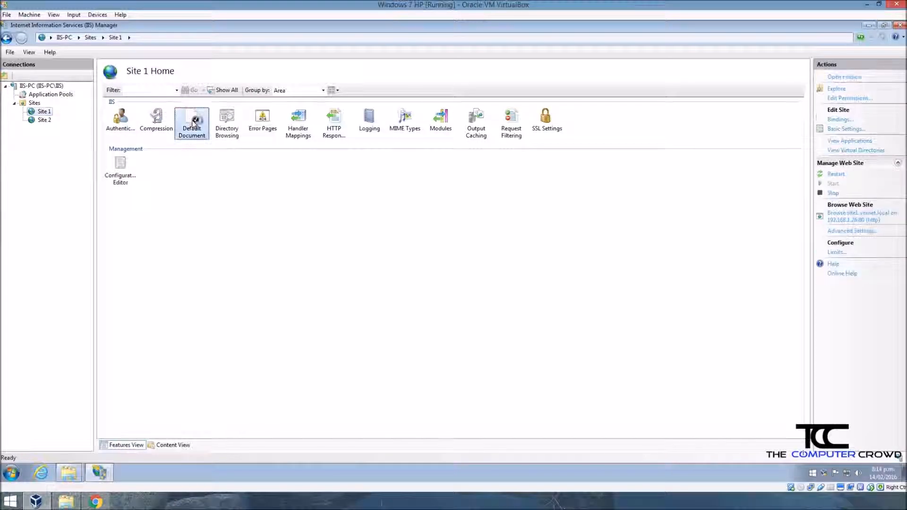
double_click(194, 123)
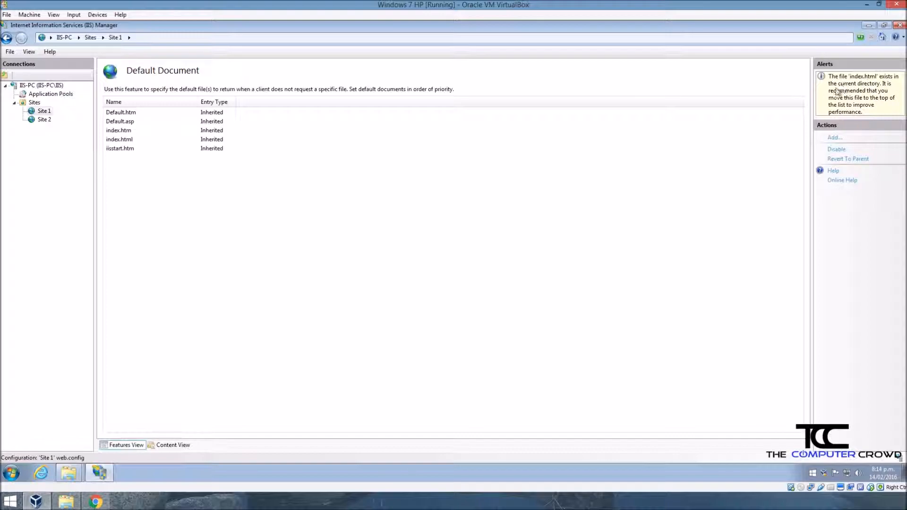
click(125, 139)
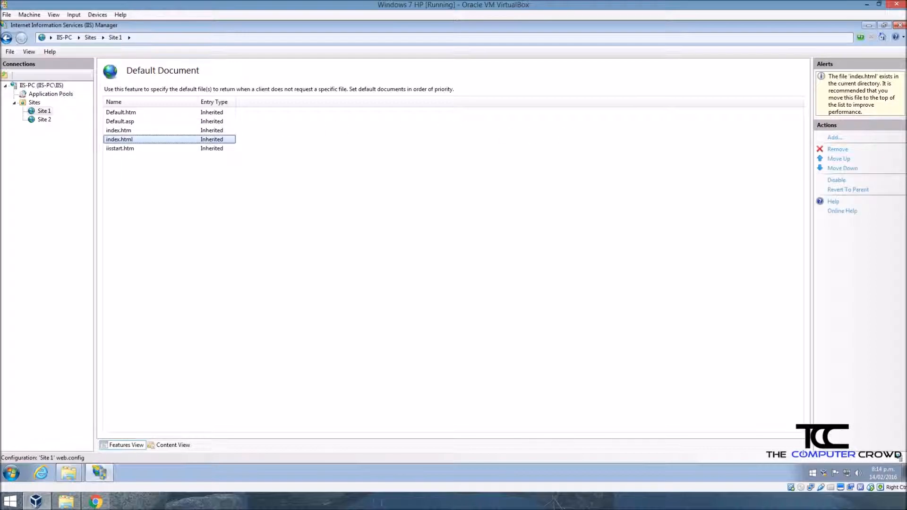
click(839, 158)
click(454, 280)
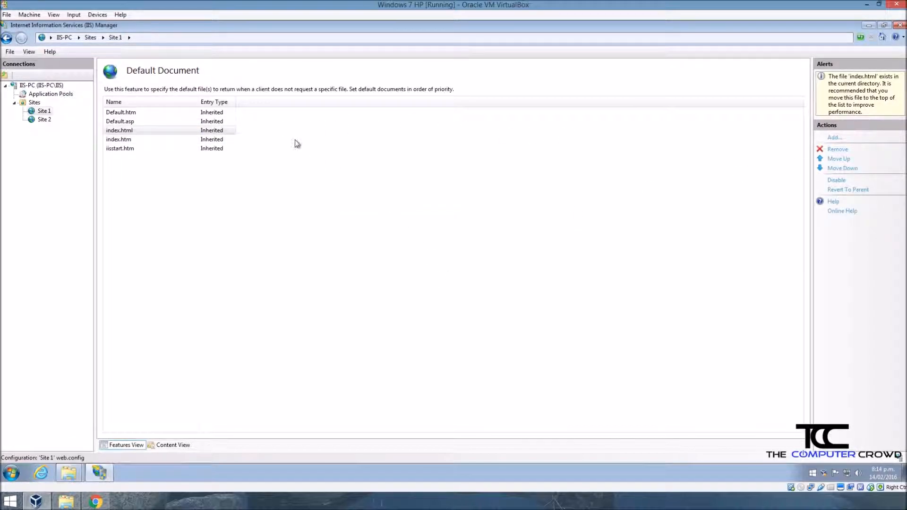
click(839, 159)
click(839, 158)
Step: Remove Default.htm and Default.asp from Site 1's default documents
click(139, 122)
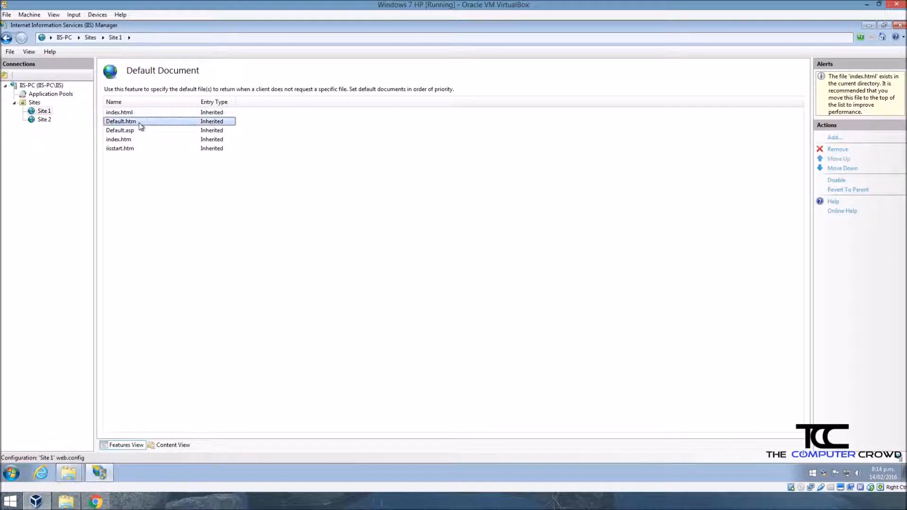
click(831, 150)
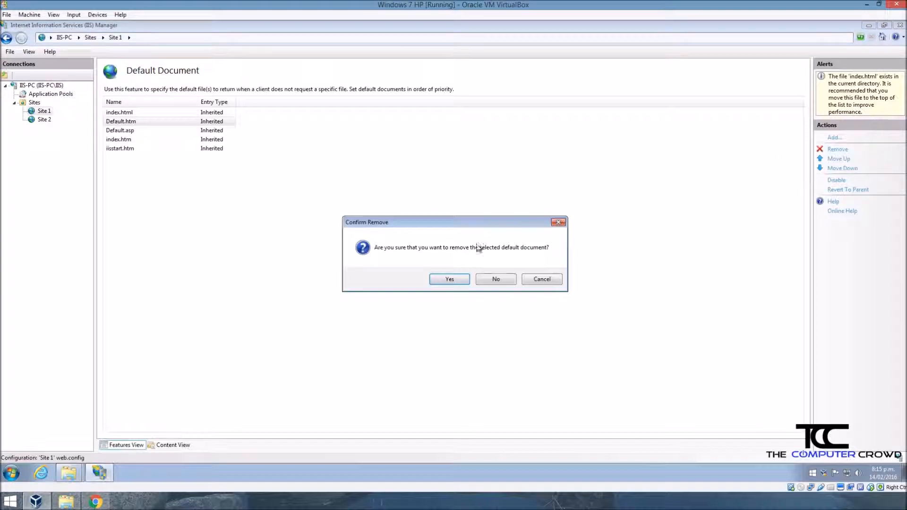
click(450, 280)
click(134, 122)
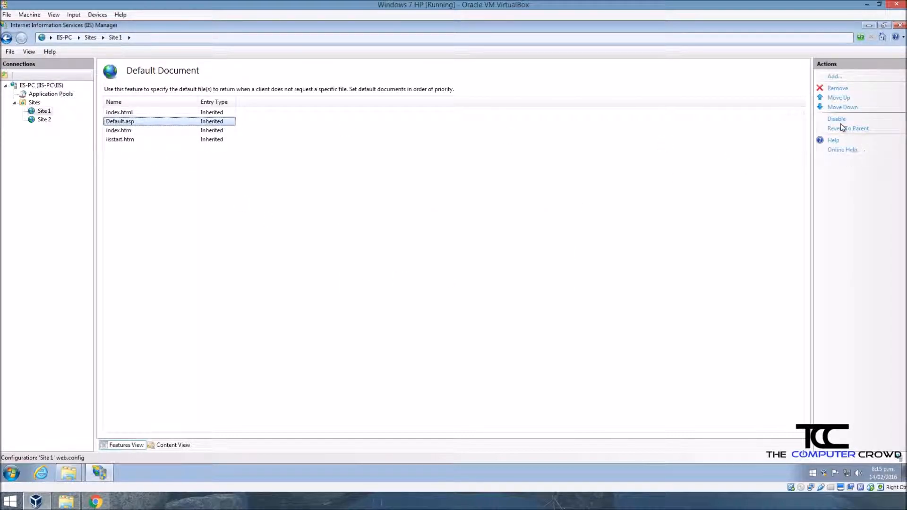
click(837, 88)
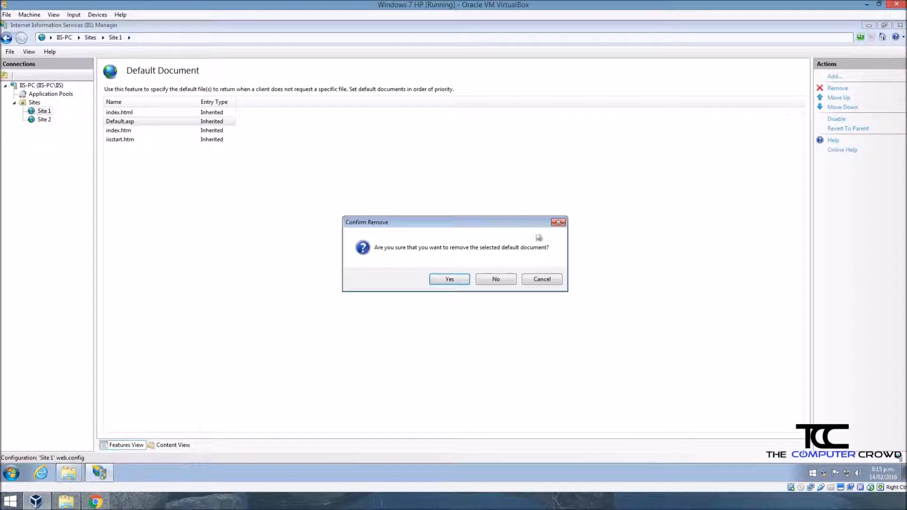
click(450, 279)
Step: Remove index.htm and iisstart.htm from Site 1's default documents
click(126, 122)
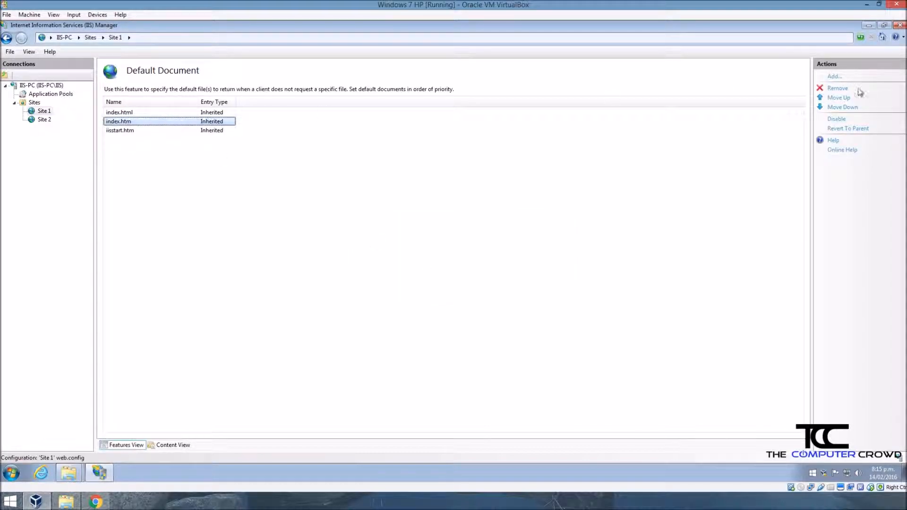
click(839, 90)
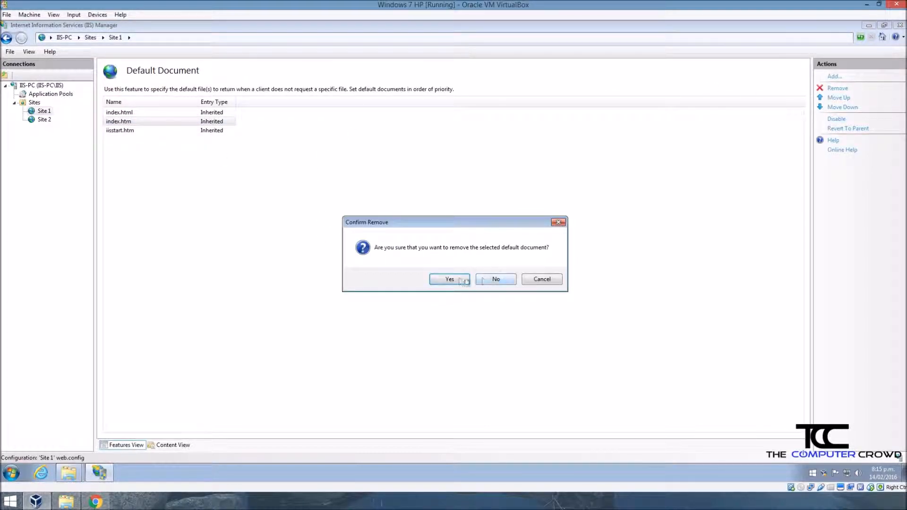
click(461, 282)
click(119, 122)
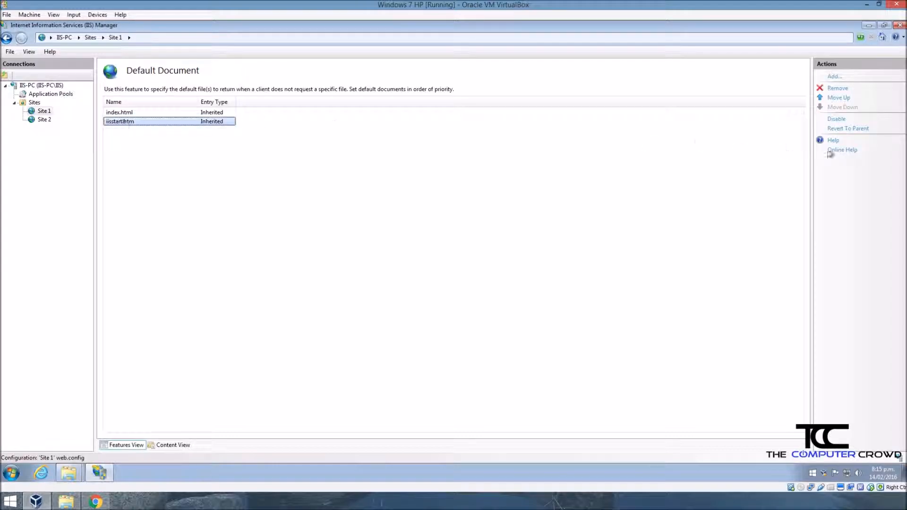
click(838, 88)
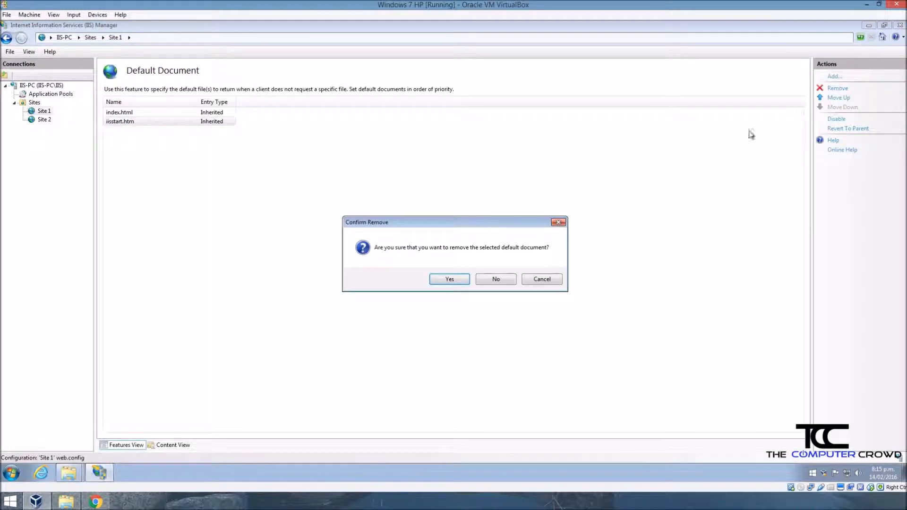
click(453, 280)
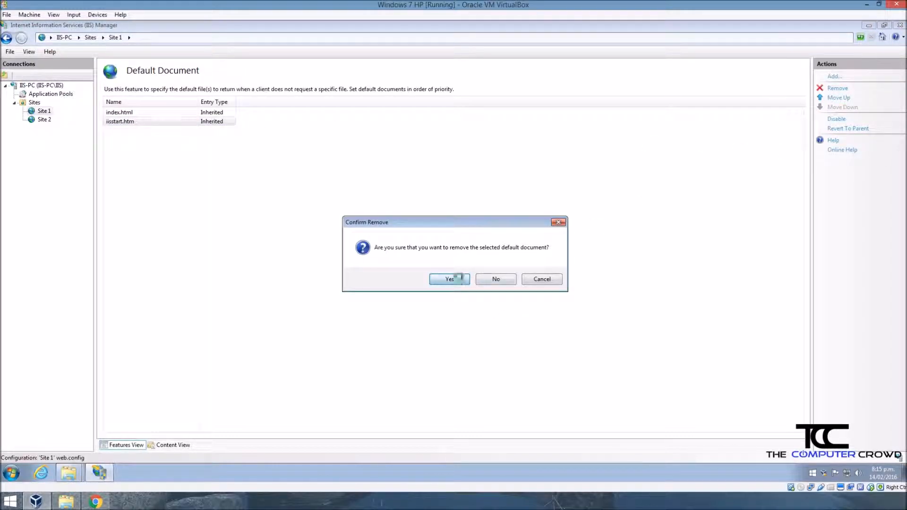
Step: Add dave.html as a default document for Site 1, and remove it again
click(835, 77)
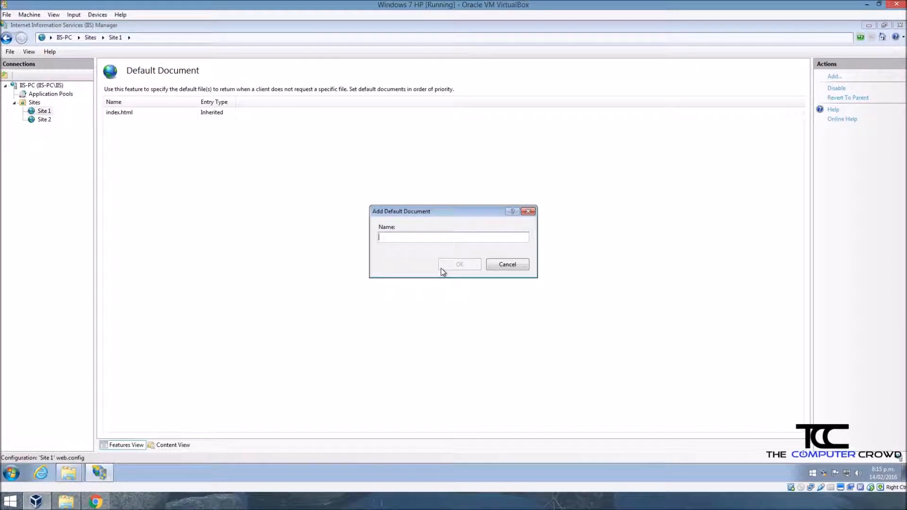
text(dave.html)
key(Return)
click(207, 114)
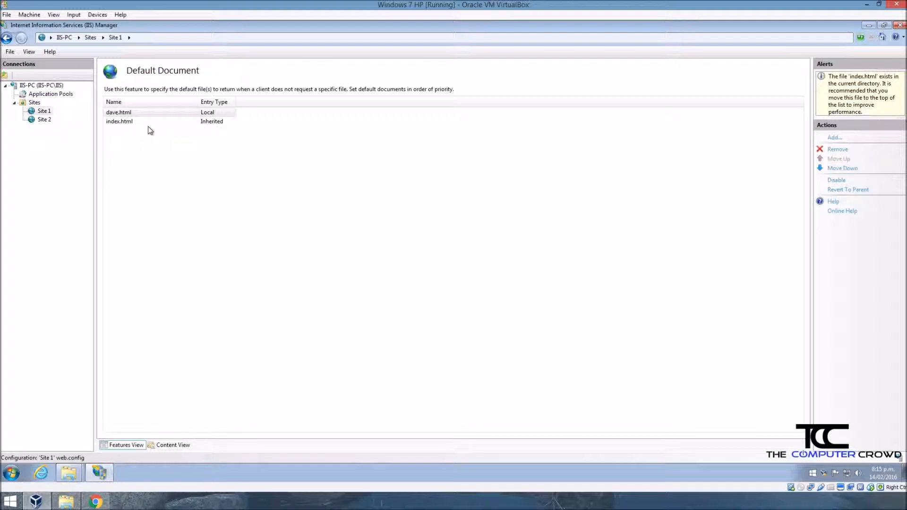
click(126, 114)
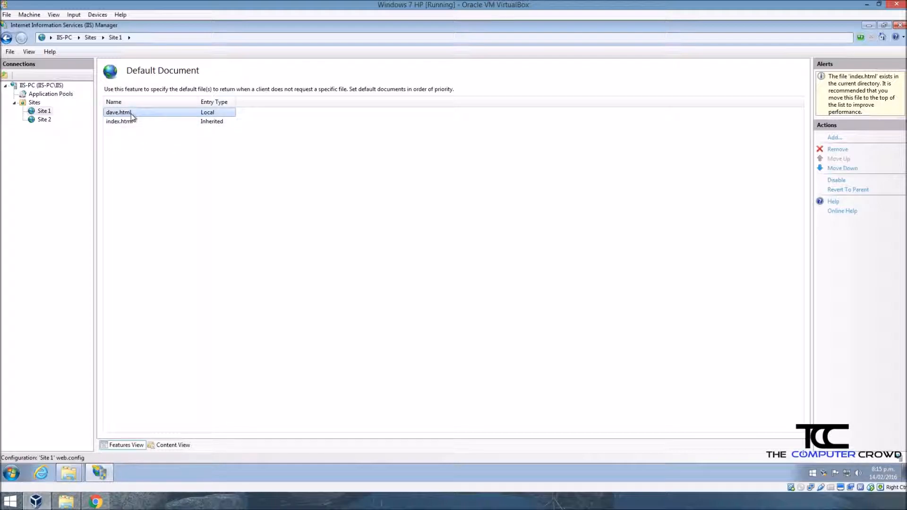
click(835, 151)
click(449, 280)
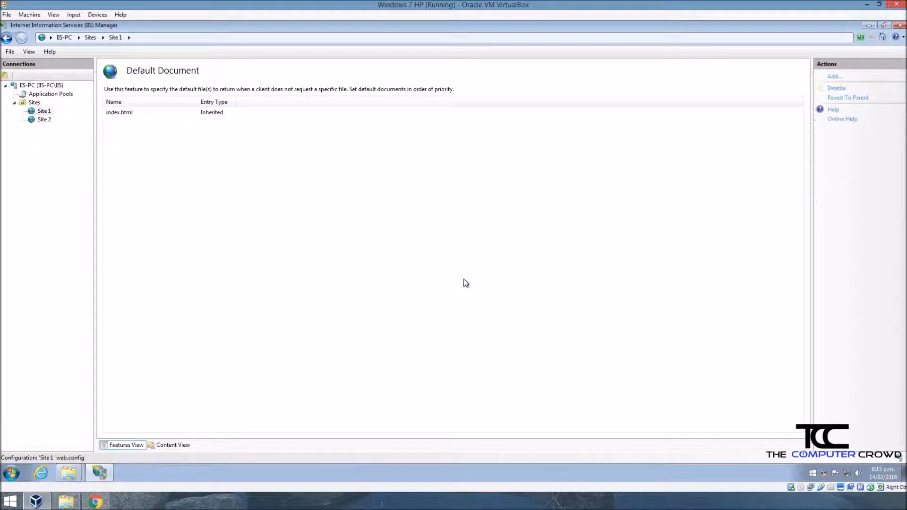
Step: Open Site 2's Default Document settings and move index.html to the first place in the list, accepting the list order change
click(44, 119)
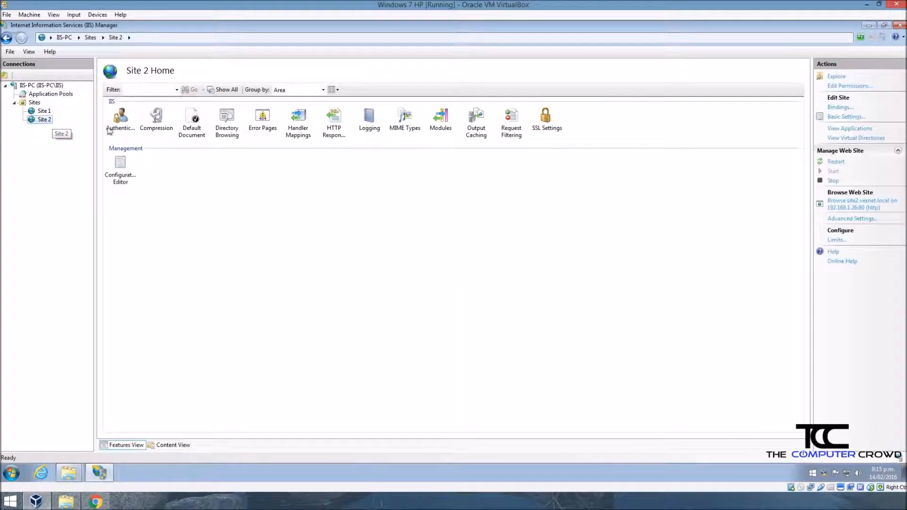
click(203, 127)
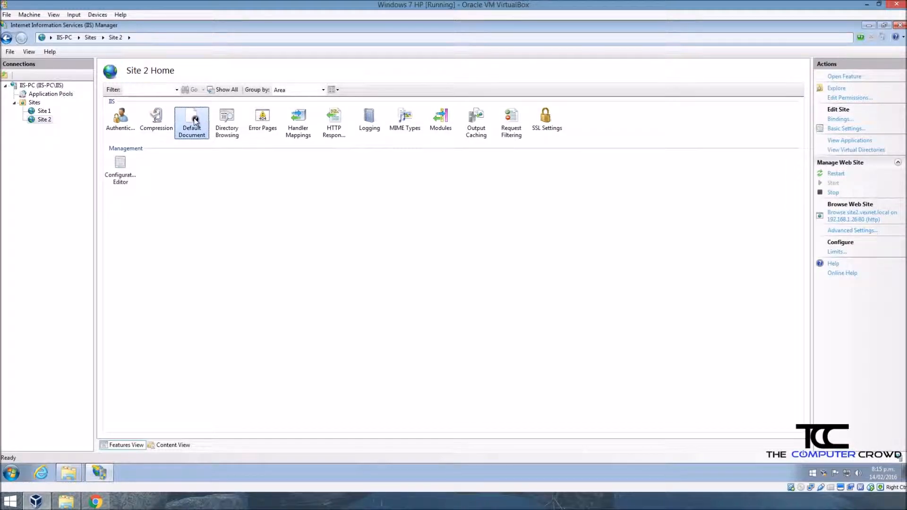
double_click(195, 126)
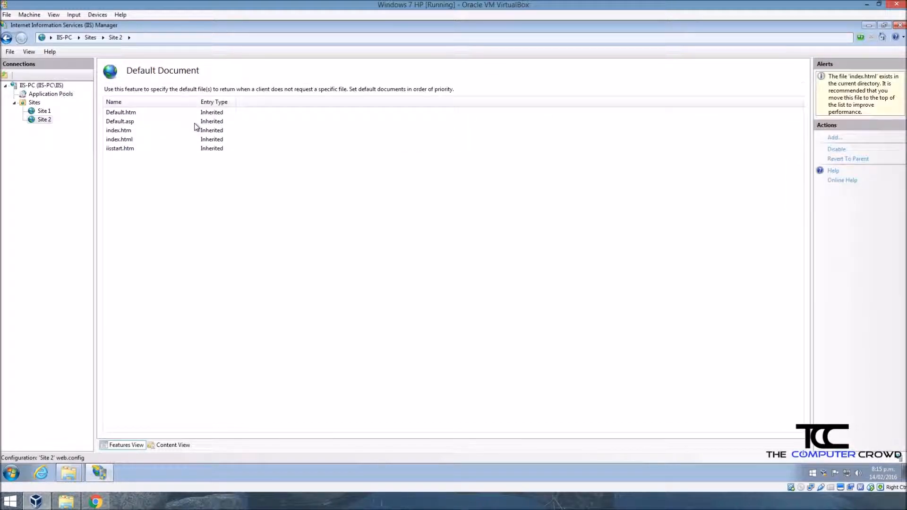
click(132, 140)
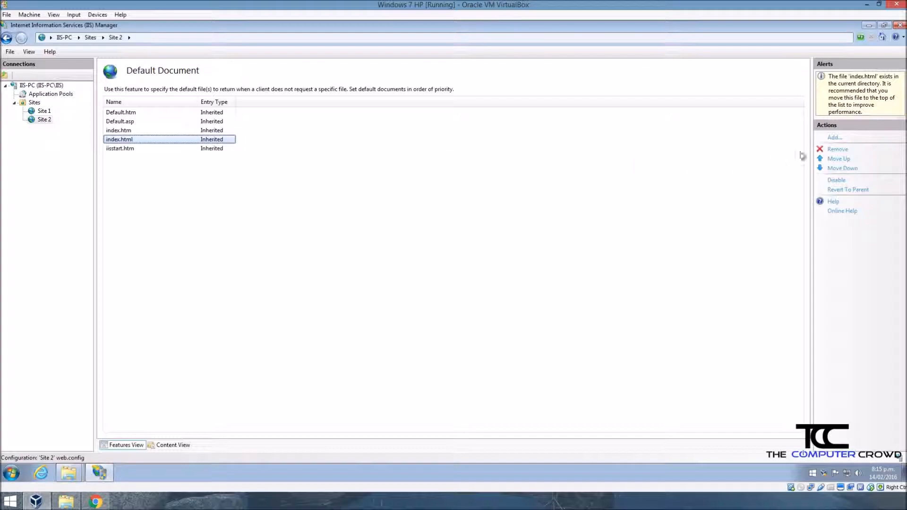
click(831, 160)
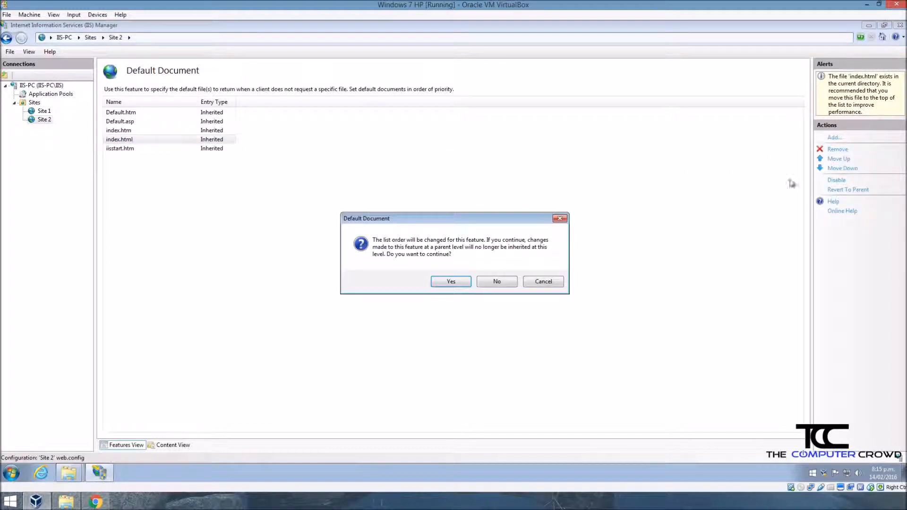
click(449, 282)
click(834, 161)
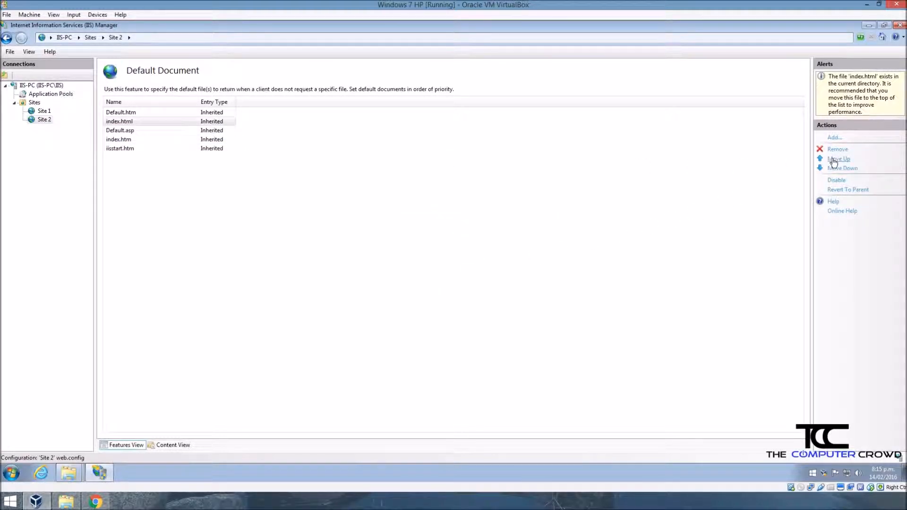
click(838, 161)
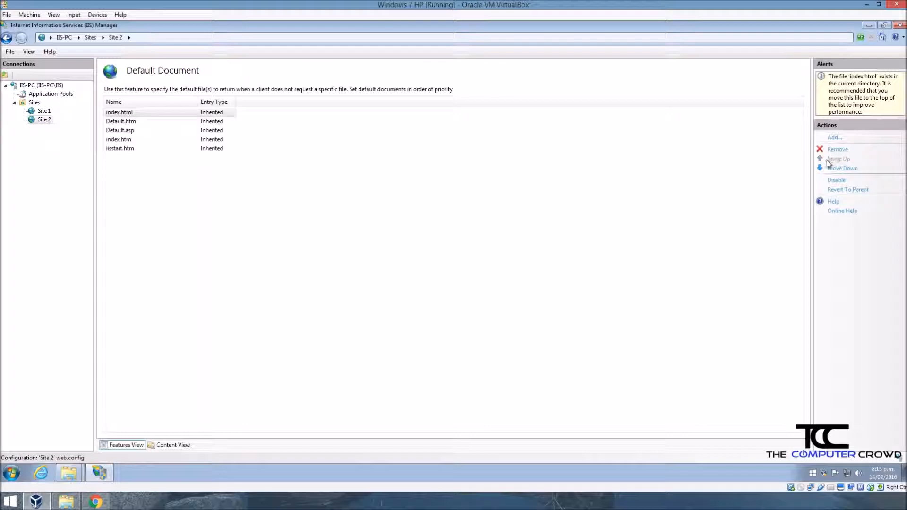
click(339, 277)
Step: Return to Site 1's home page in IIS Manager and minimize the window
click(44, 112)
click(284, 246)
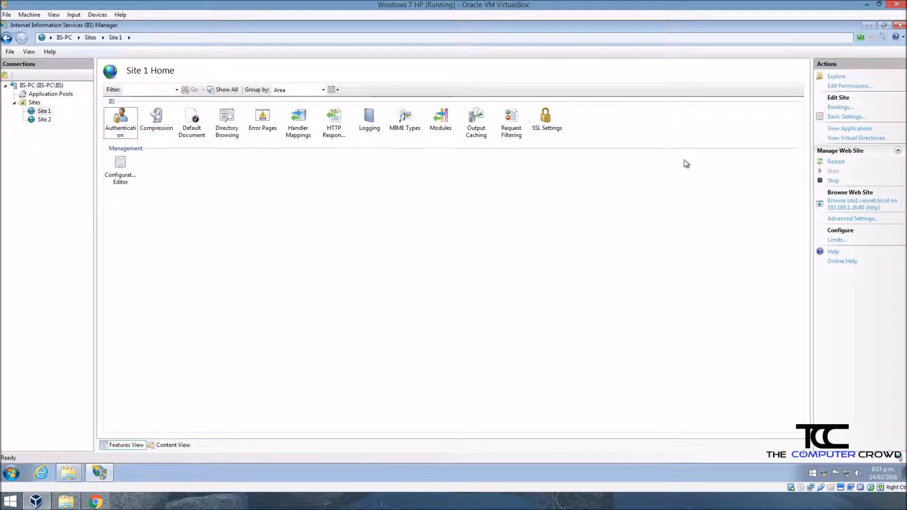
click(865, 26)
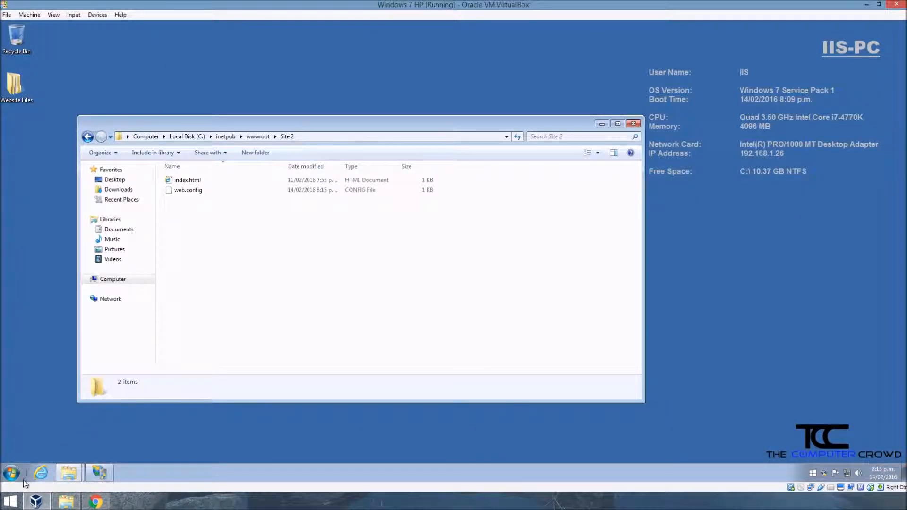
click(8, 474)
text(n)
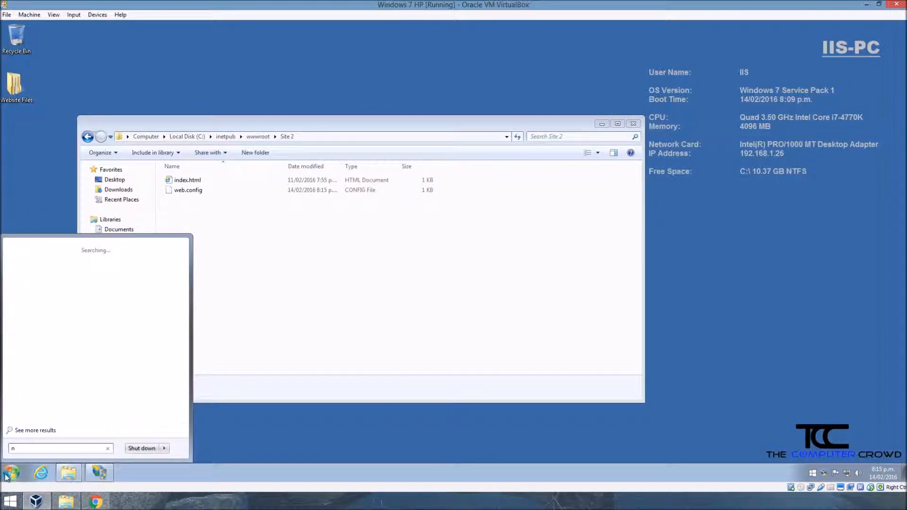
text(otepa)
key(Return)
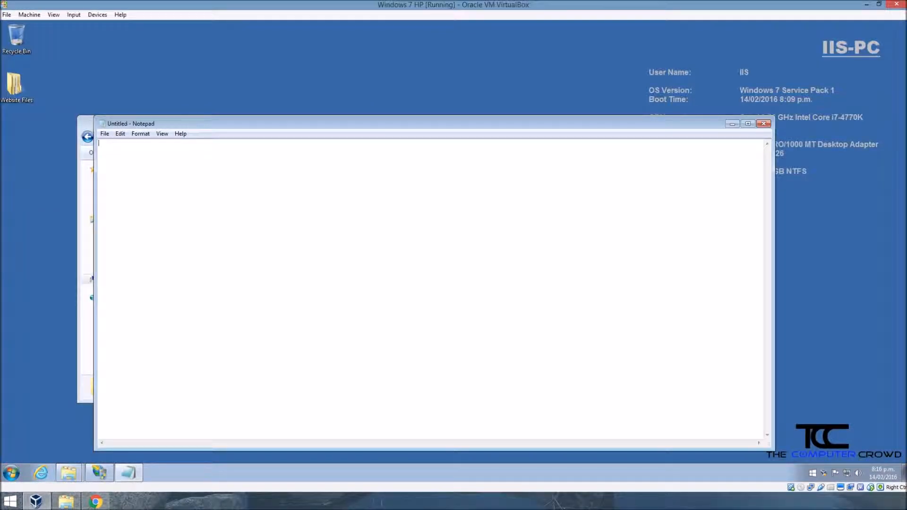
click(764, 123)
Step: Search for Notepad on the computer and run it as administrator, approving the elevation
click(11, 472)
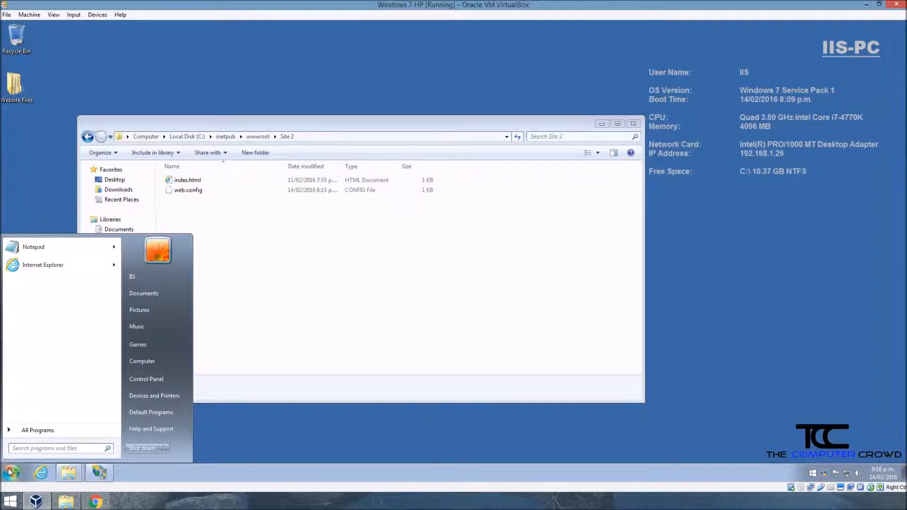
text(note)
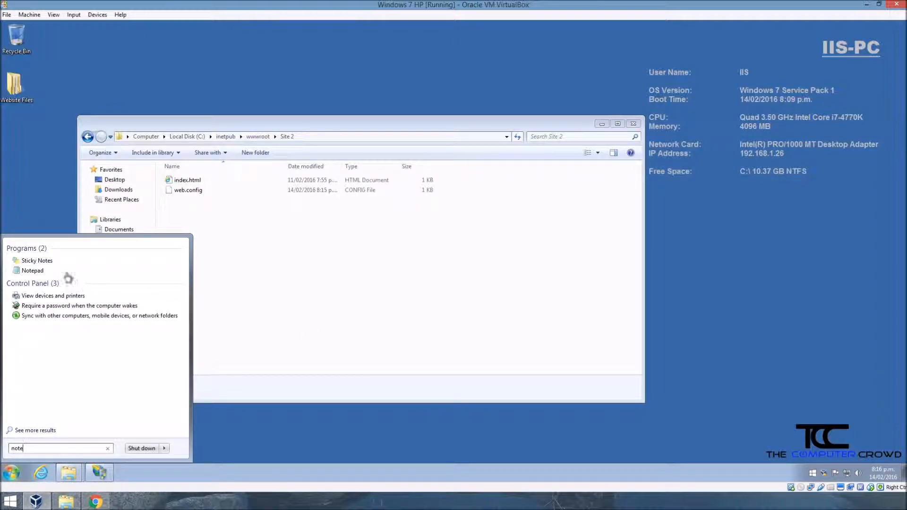
right_click(34, 270)
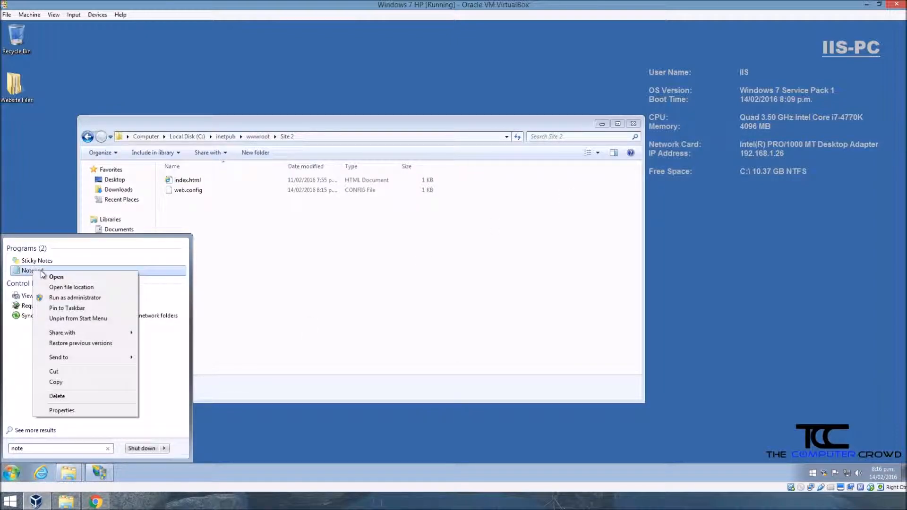
click(90, 298)
click(155, 339)
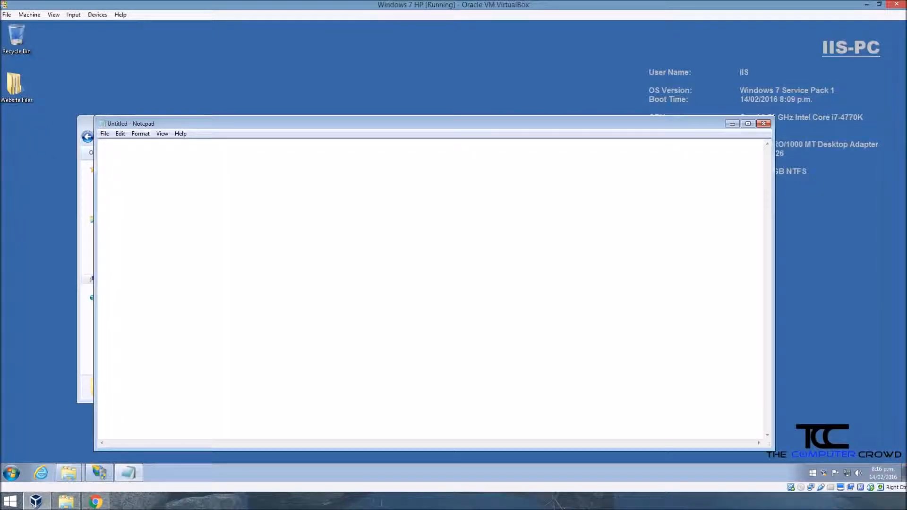
Step: Start opening a file in Notepad and browse to the C:\Windows\System32 folder
click(104, 133)
click(128, 157)
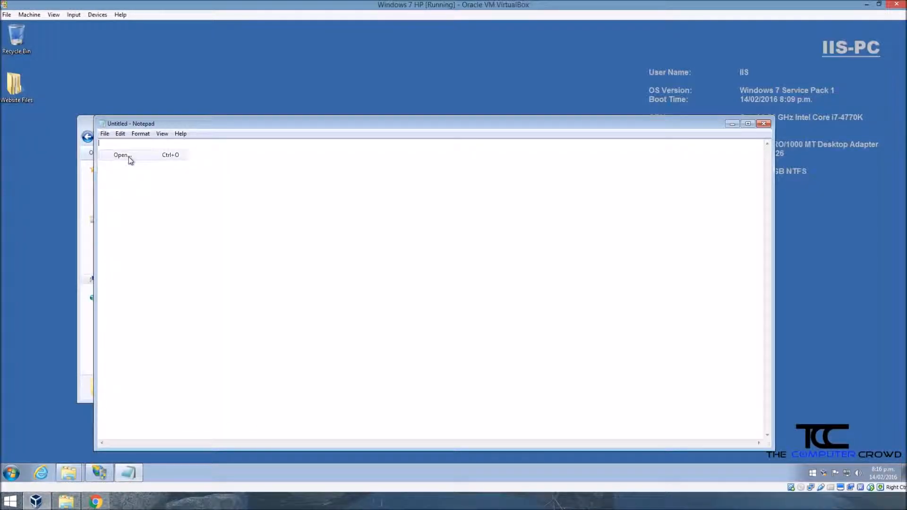
click(134, 303)
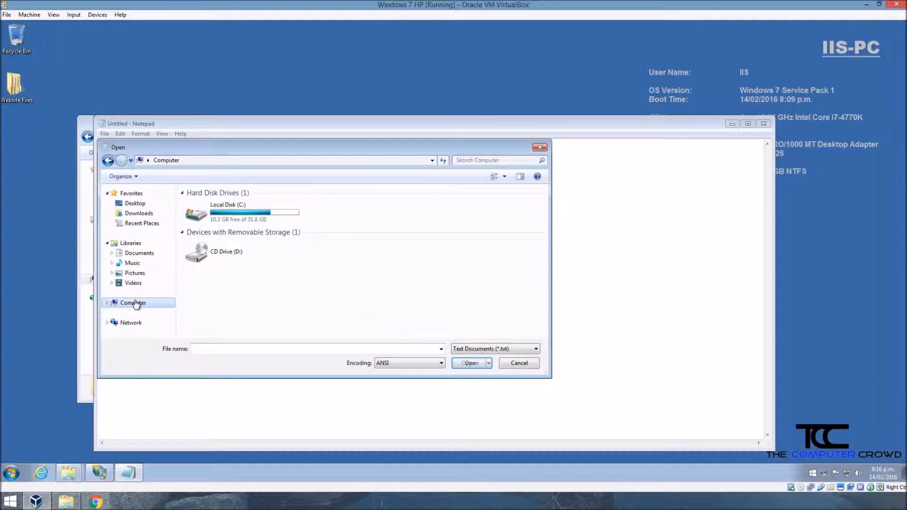
double_click(231, 208)
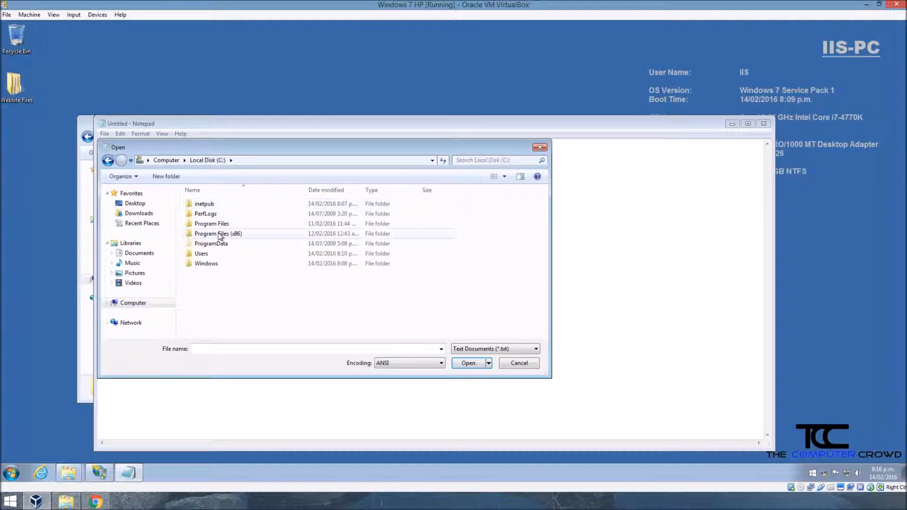
double_click(215, 264)
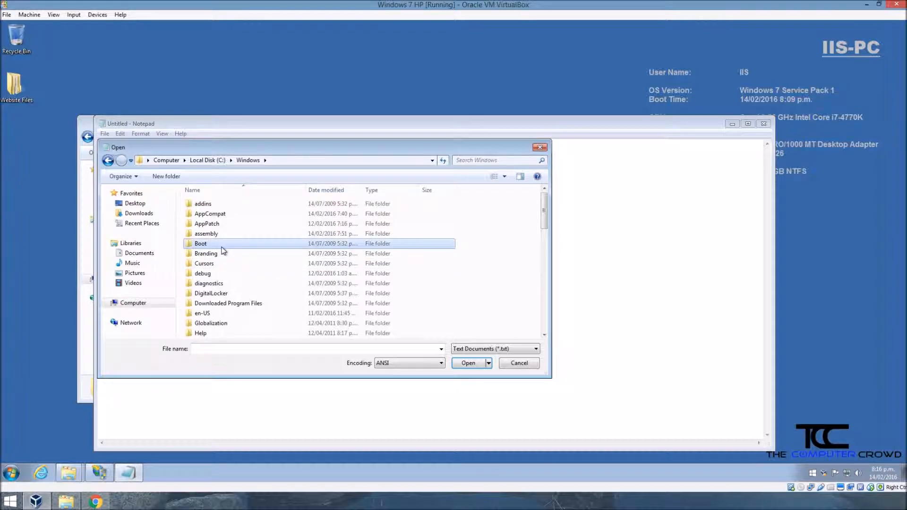
key(s)
key(s)
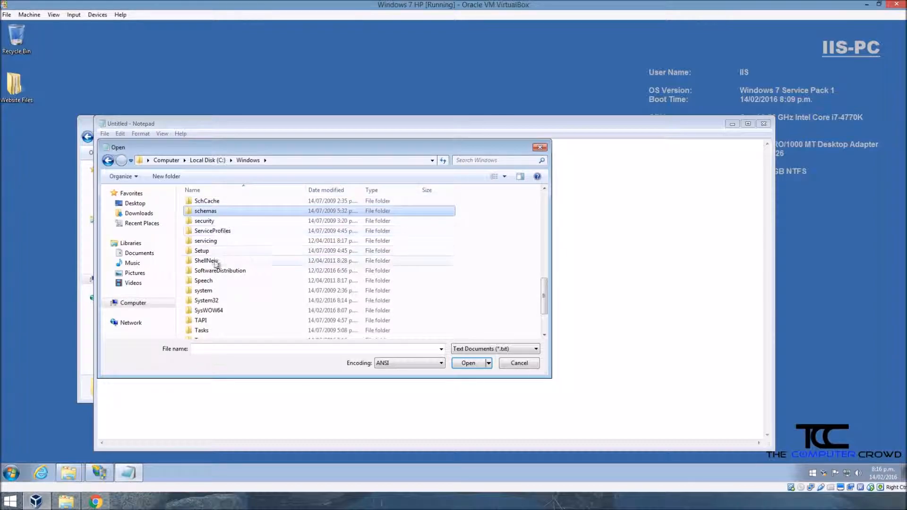
click(222, 302)
double_click(222, 302)
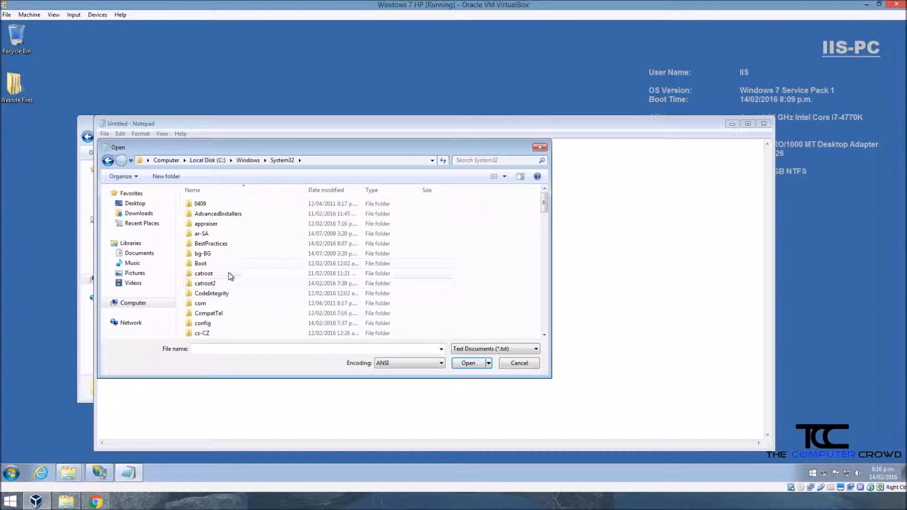
Step: Go into drivers\etc, list all file types, and open the hosts file
scroll(226, 272, down, 2)
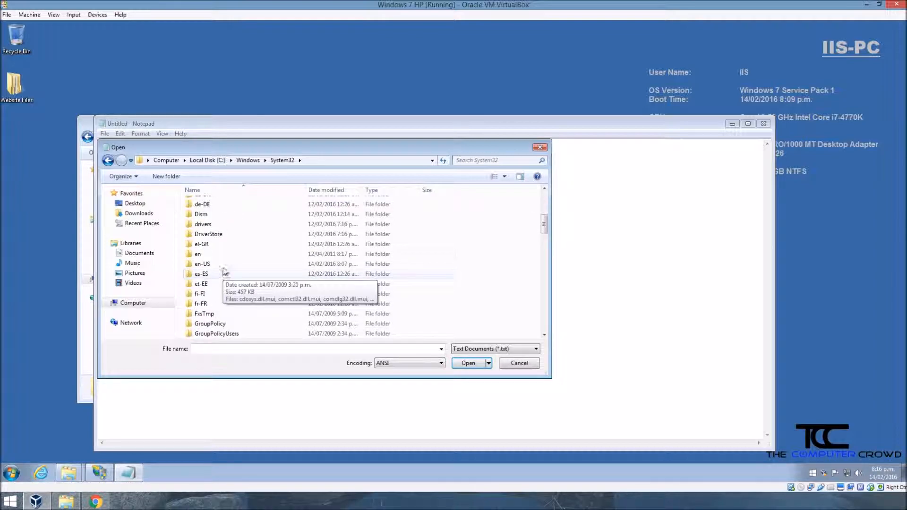
scroll(222, 265, down, 3)
click(213, 225)
double_click(214, 227)
double_click(215, 213)
click(477, 352)
click(476, 365)
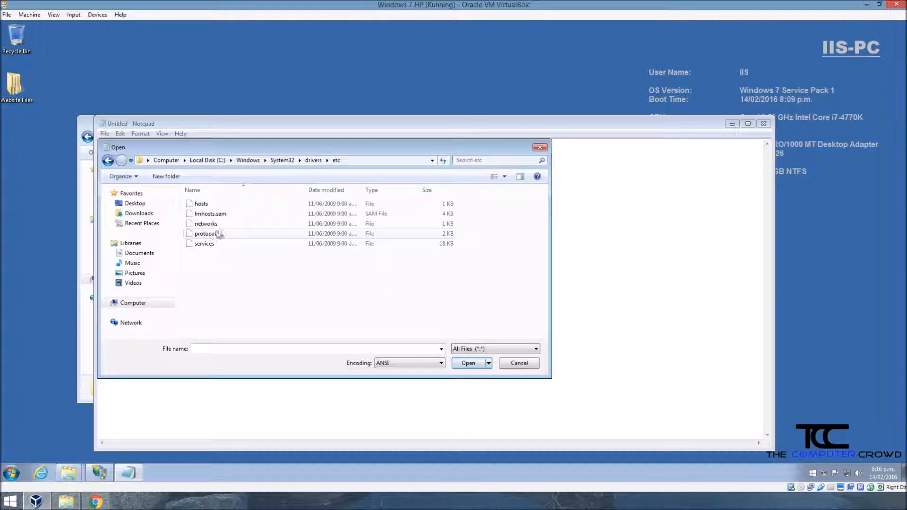
click(215, 205)
click(468, 364)
Step: Enter site1.vexnet.local and site2.vexnet.local on consecutive lines at the end of the hosts file, without a blank line between them
click(100, 273)
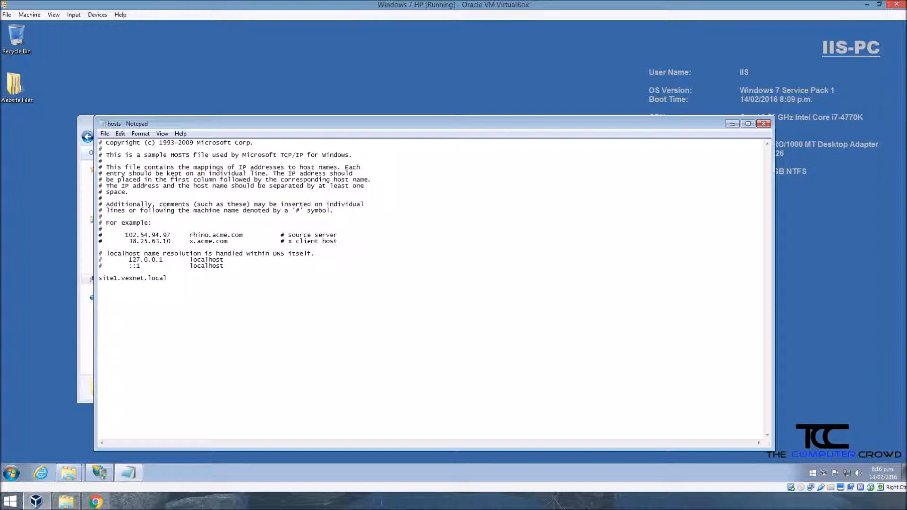
key(ctrl+a)
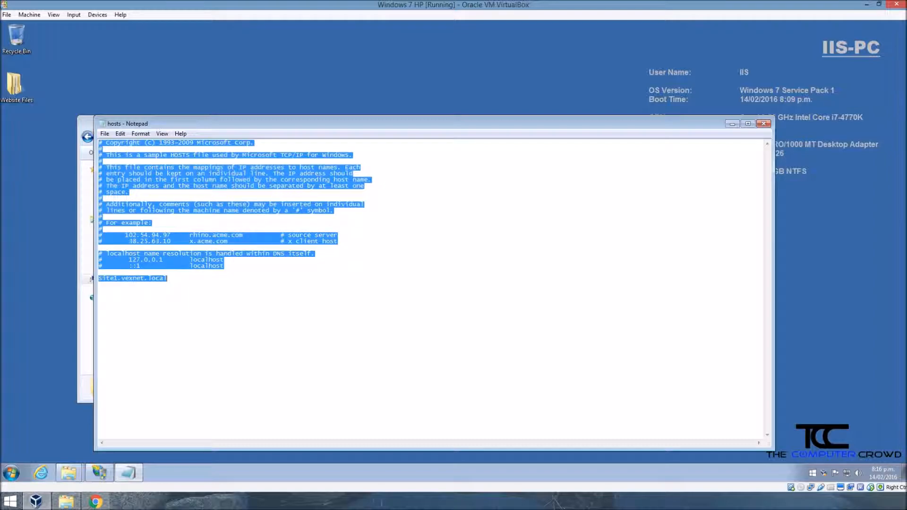
key(Down)
key(shift+Up)
key(ctrl+c)
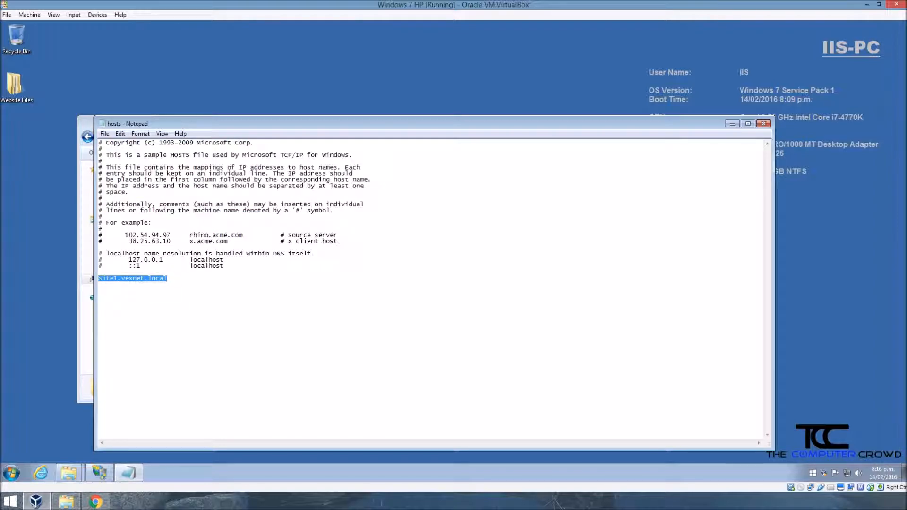
key(End)
key(Return)
key(ctrl+v)
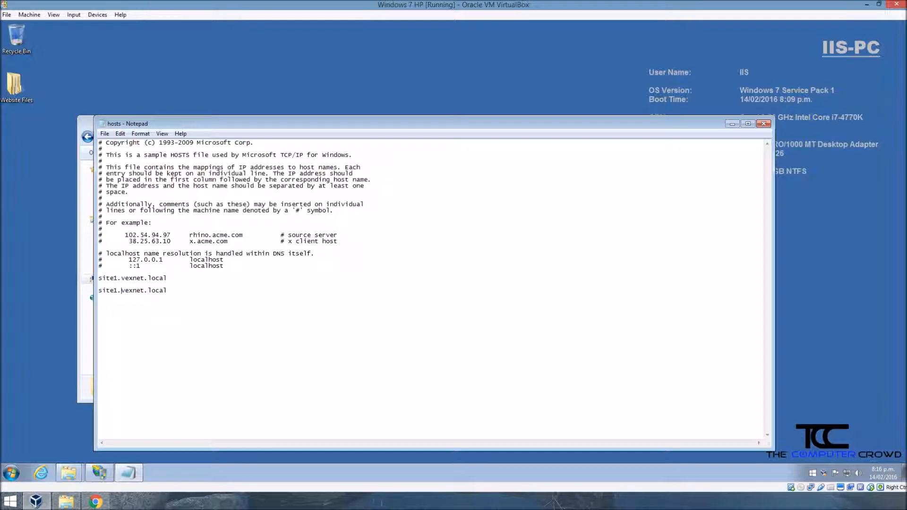
key(BackSpace)
text(2)
drag(389, 127, 321, 103)
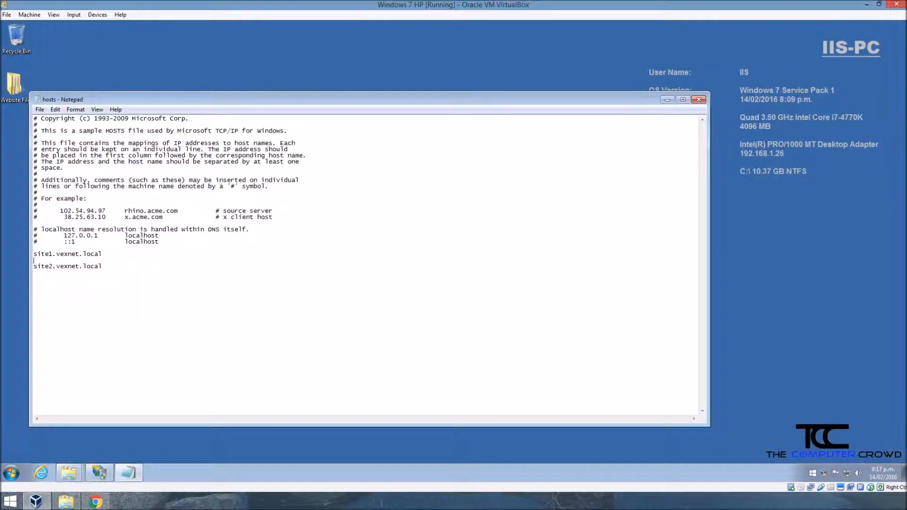
key(Delete)
key(Down)
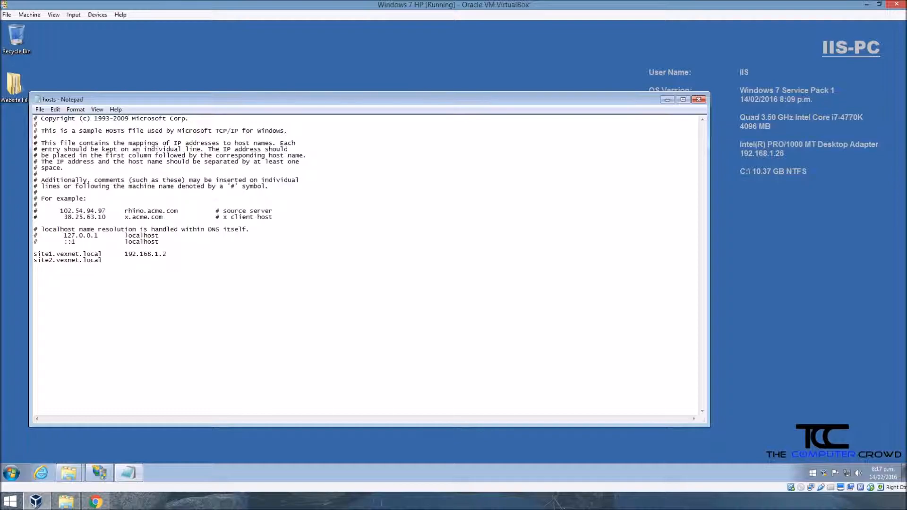
Step: Enter 192.168.1.26 as the IP address after both host names and close the hosts file
key(shift+Left)
key(shift+Left)
key(shift+Left)
key(shift+Left)
key(shift+Left)
key(shift+Left)
key(shift+Left)
key(shift+Left)
click(185, 254)
text(192.168.1.26)
drag(175, 103, 310, 123)
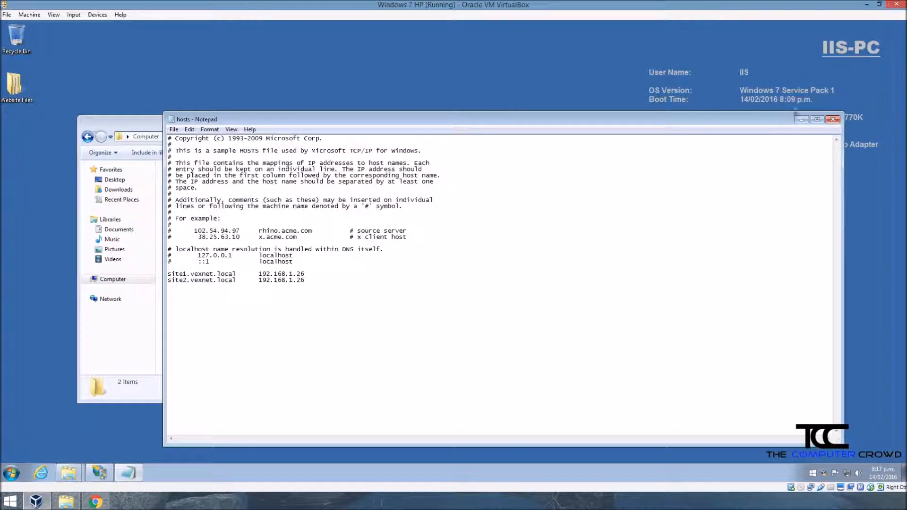
click(833, 120)
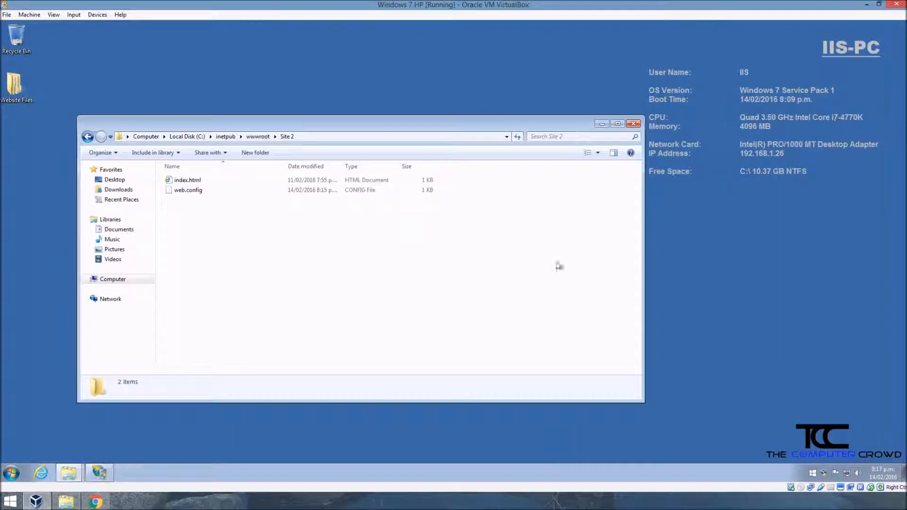
Step: Switch back to IIS Manager and browse Site 1 at its site1.vexnet.local address
click(108, 471)
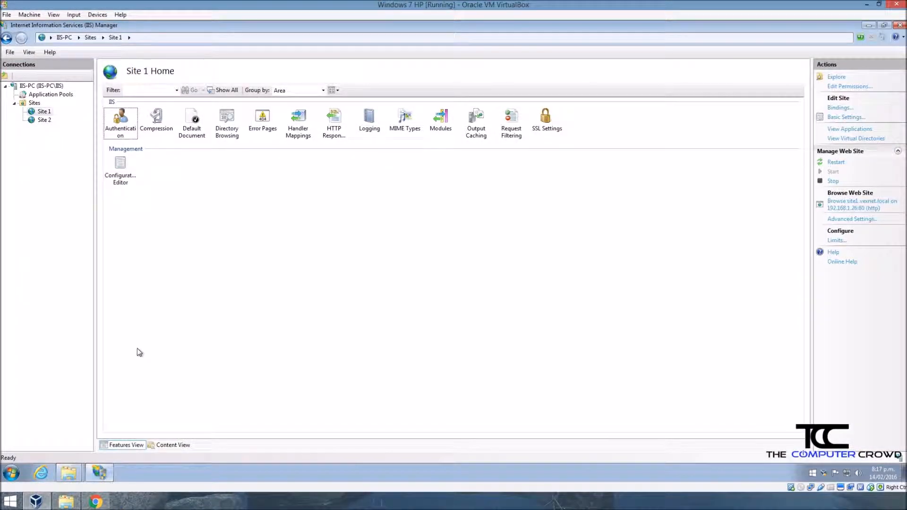
click(860, 208)
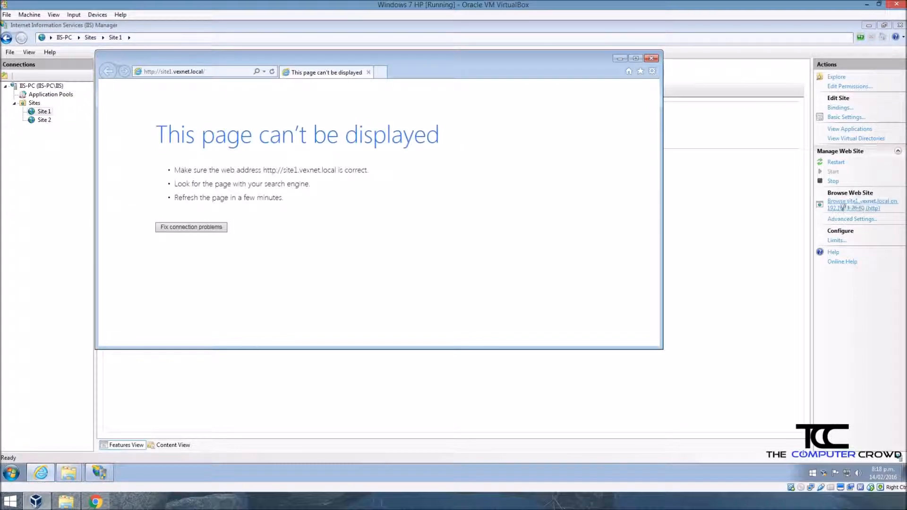
click(203, 71)
click(224, 73)
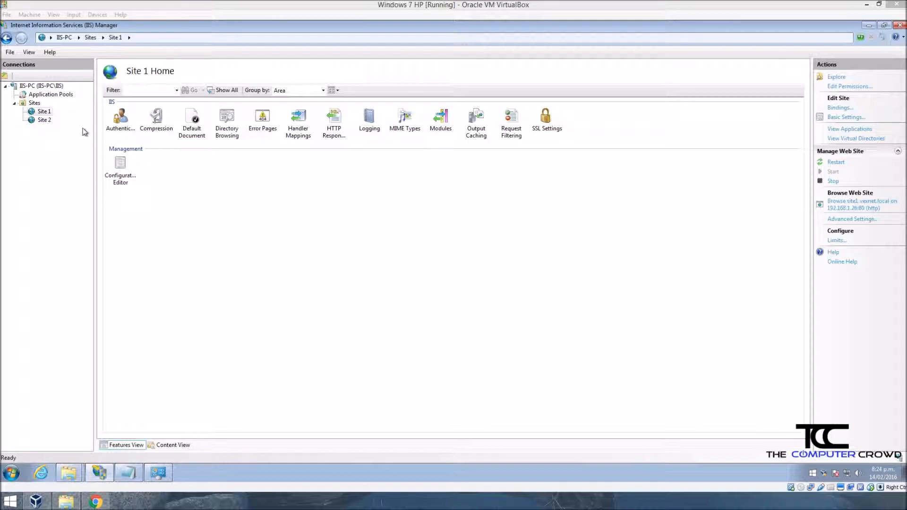
Step: Browse Site 1 and Site 2 from IIS Manager, compare the two pages, and close the browser
click(857, 208)
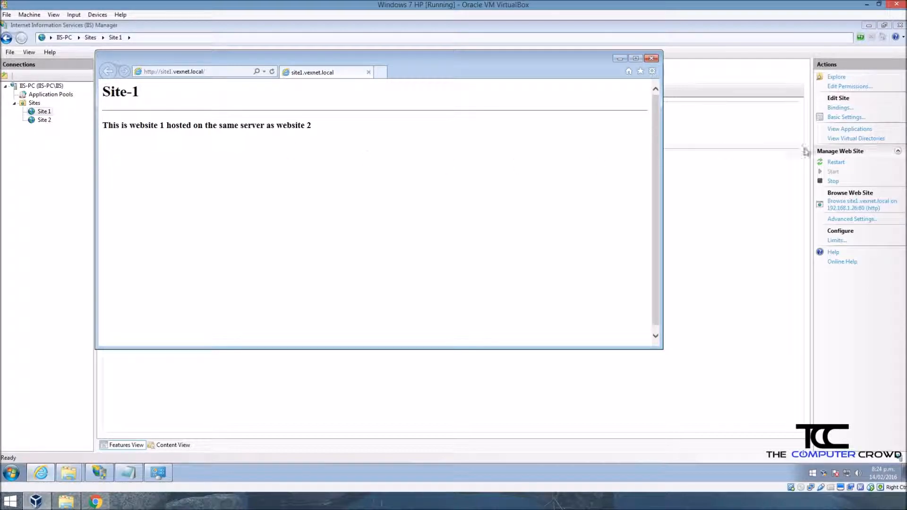
click(44, 119)
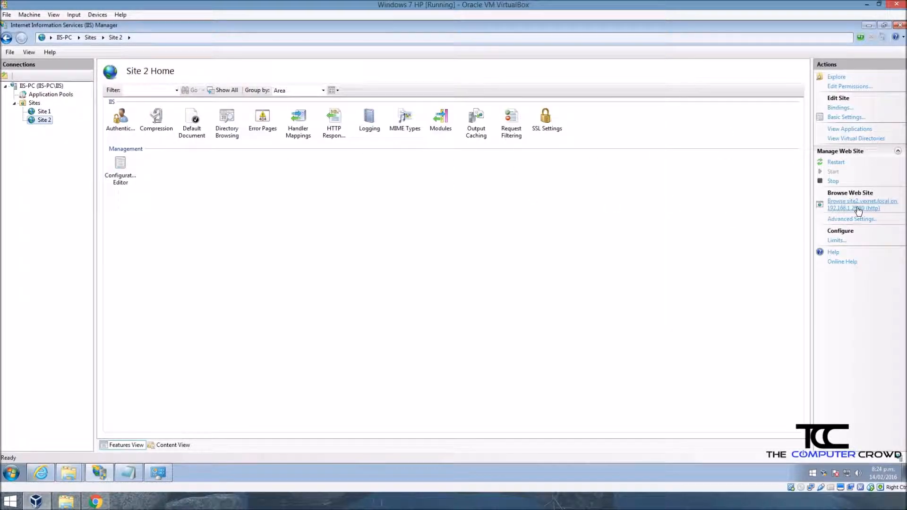
click(833, 209)
click(335, 72)
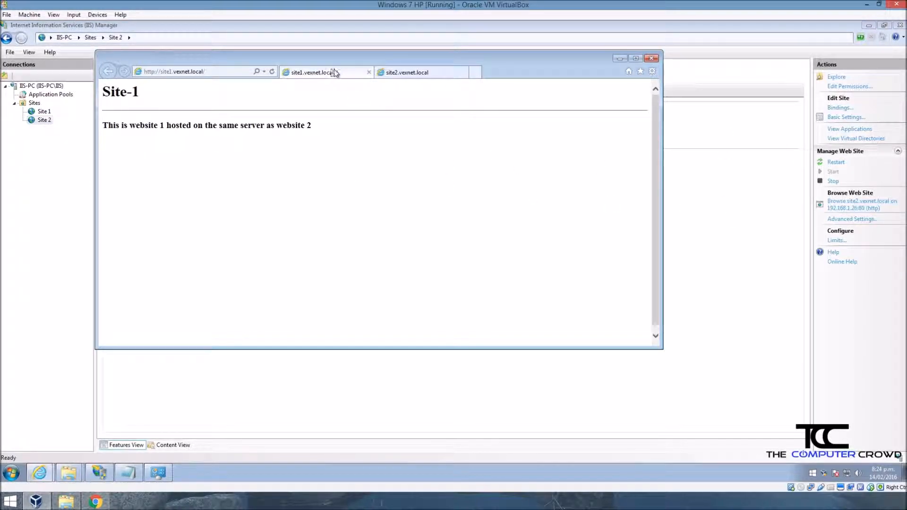
click(404, 75)
click(349, 73)
click(416, 74)
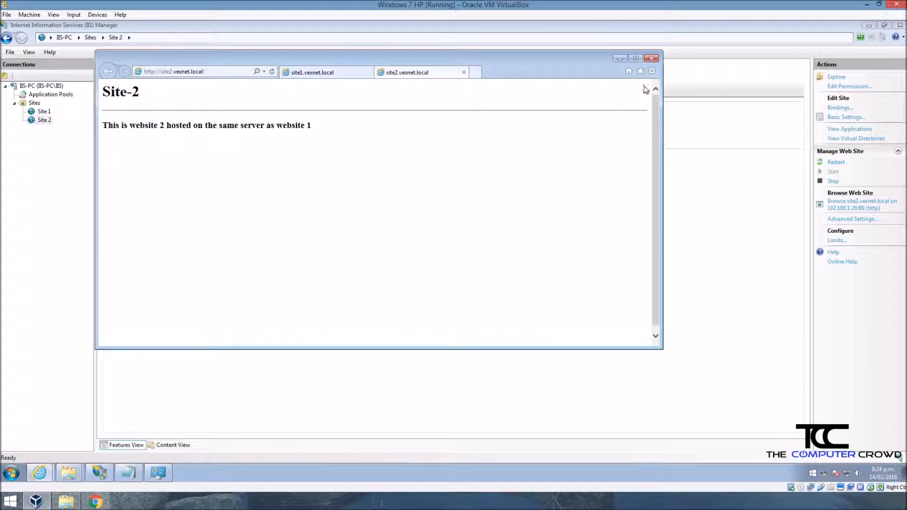
click(651, 58)
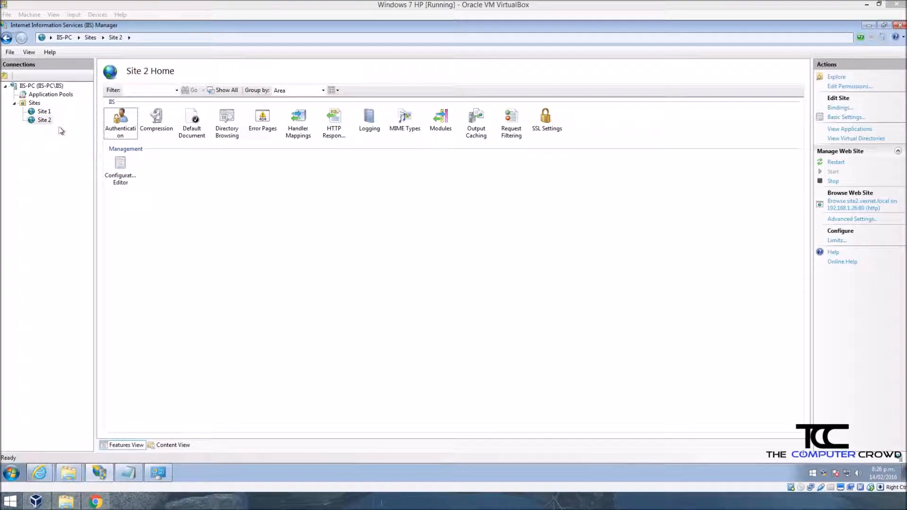
Step: Open Site 1's bindings and review the settings of its site1.vexnet.local http binding
click(44, 112)
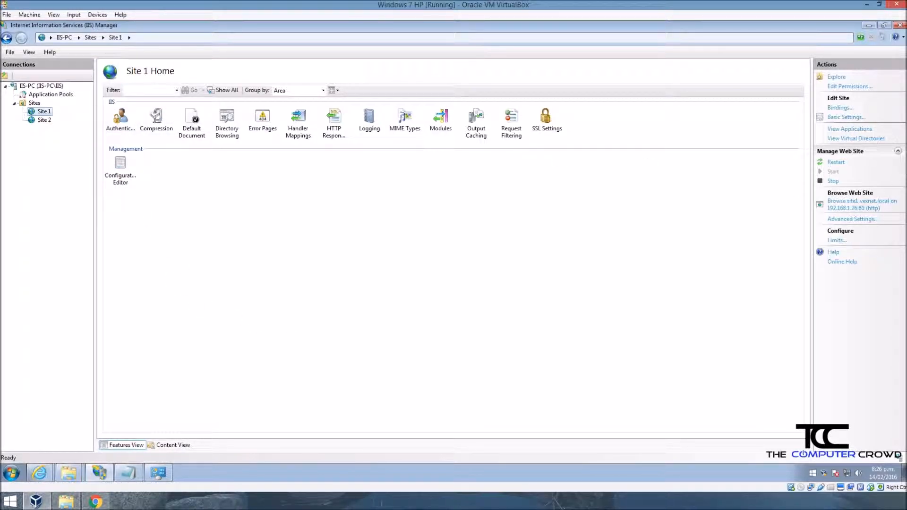
click(842, 109)
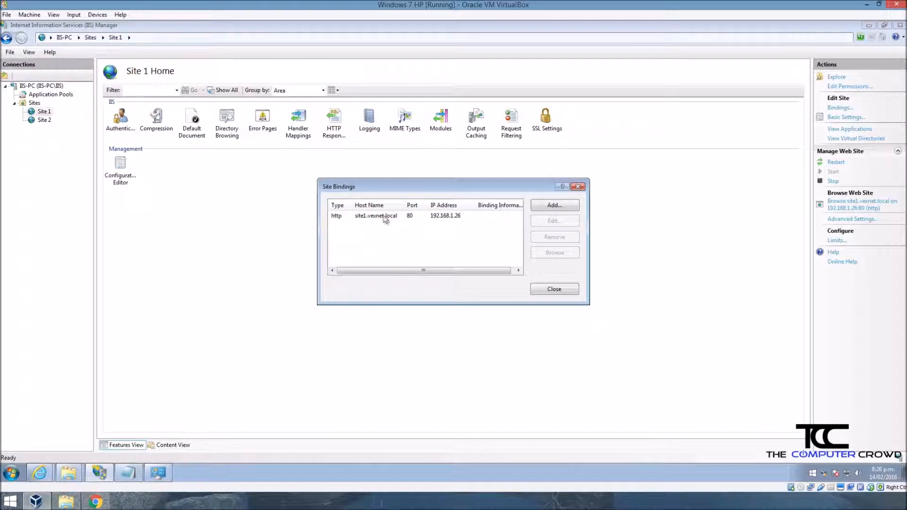
click(384, 217)
click(555, 221)
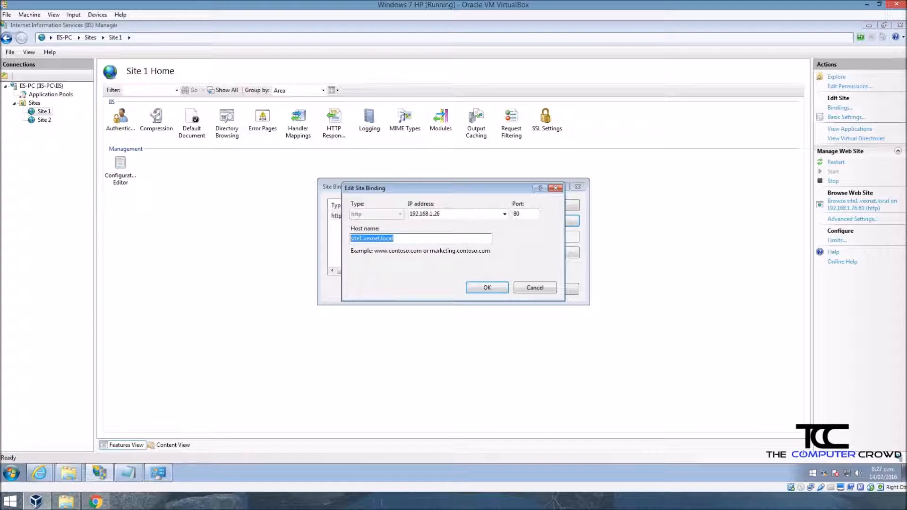
click(487, 288)
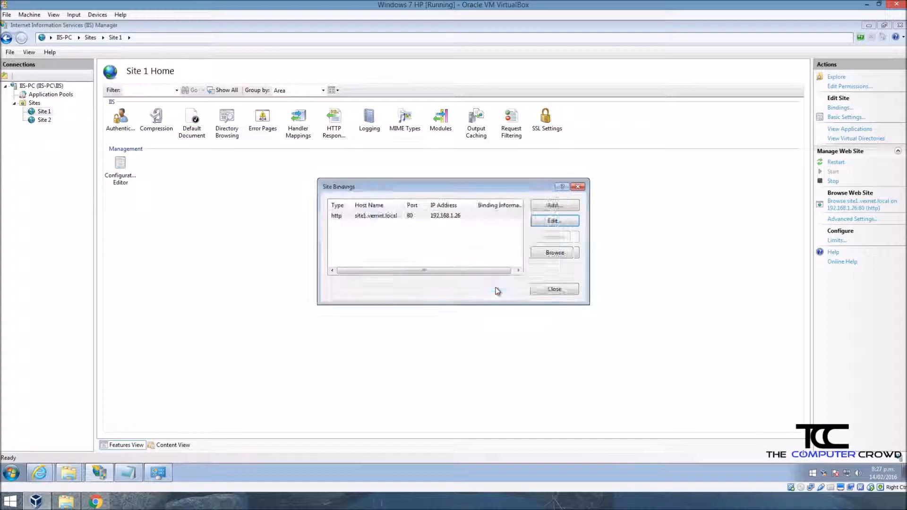
Step: Add an http binding to Site 1 for all unassigned IP addresses on port 80 without a host name, and close the bindings
click(551, 207)
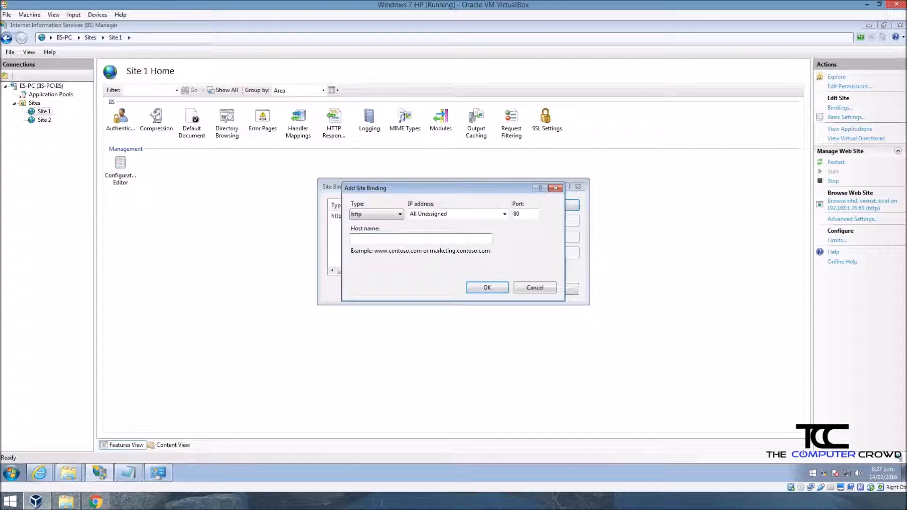
click(494, 291)
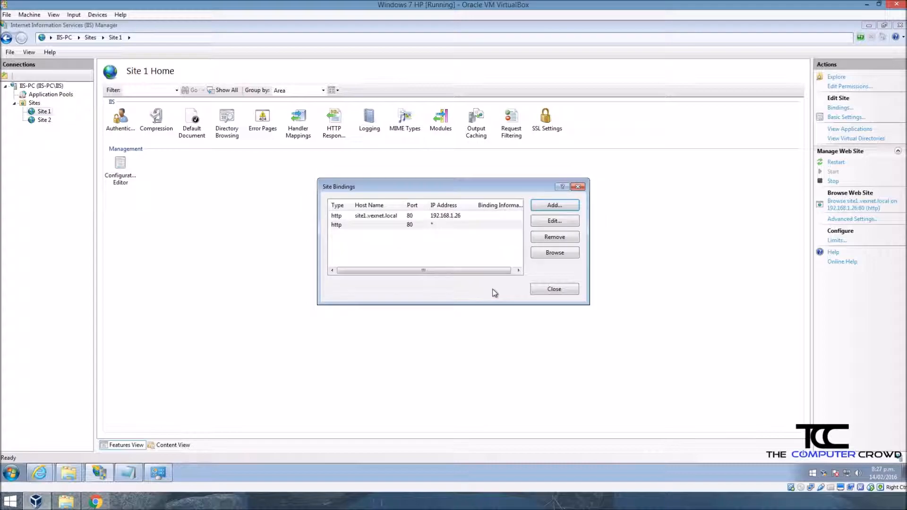
click(431, 226)
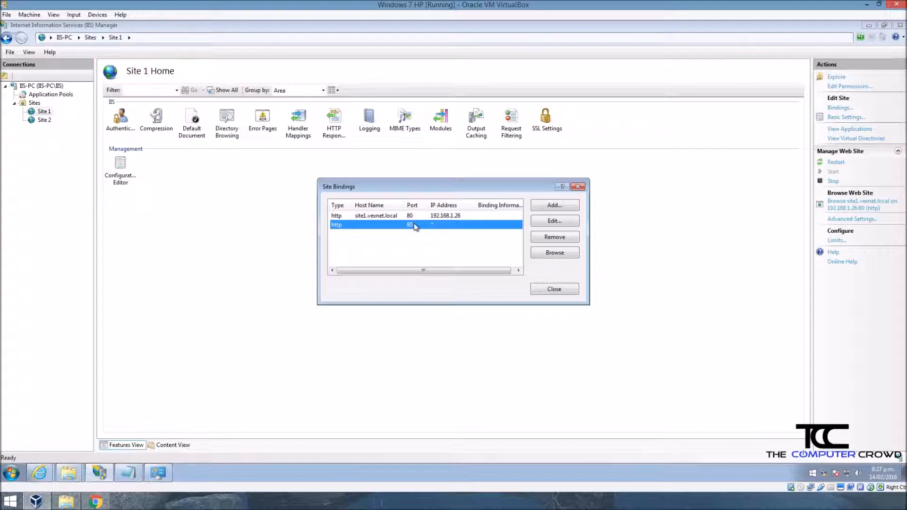
click(554, 289)
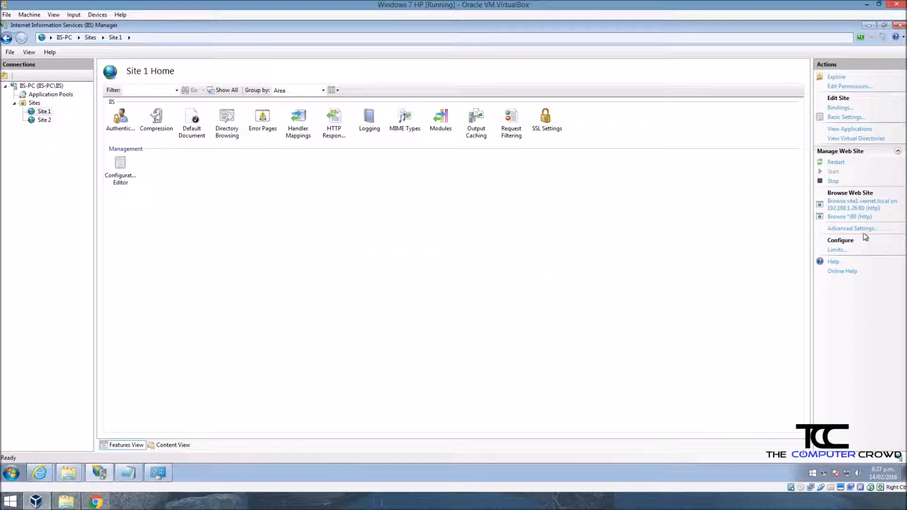
Step: Browse Site 1 through its *:80 binding, close the two other site pages, check the localhost page, and close the browser
click(840, 218)
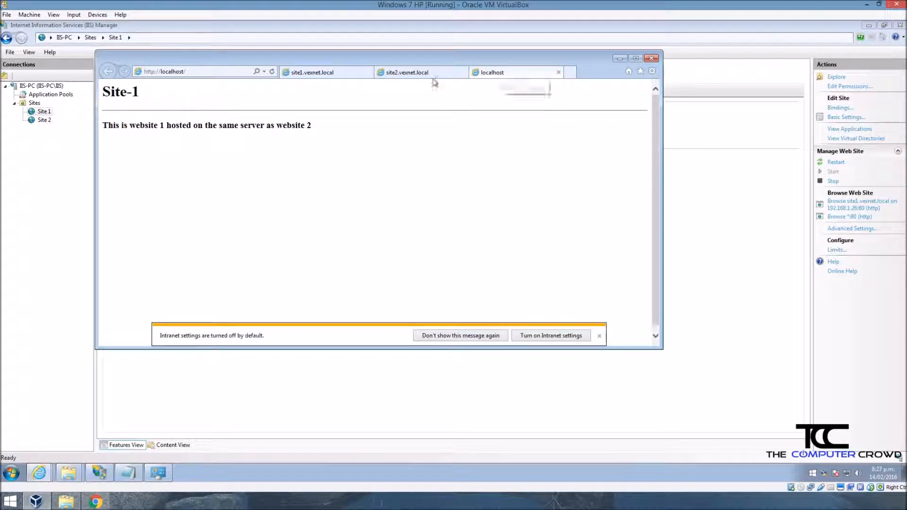
click(370, 73)
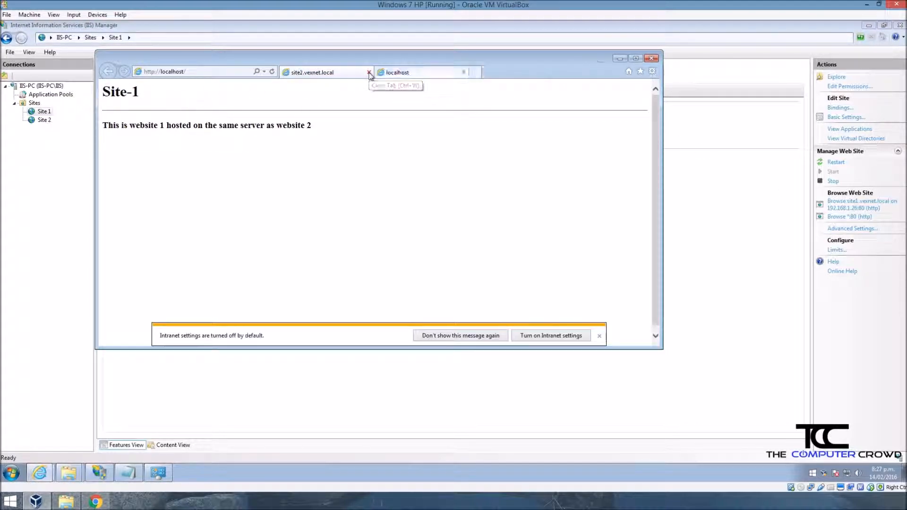
click(370, 72)
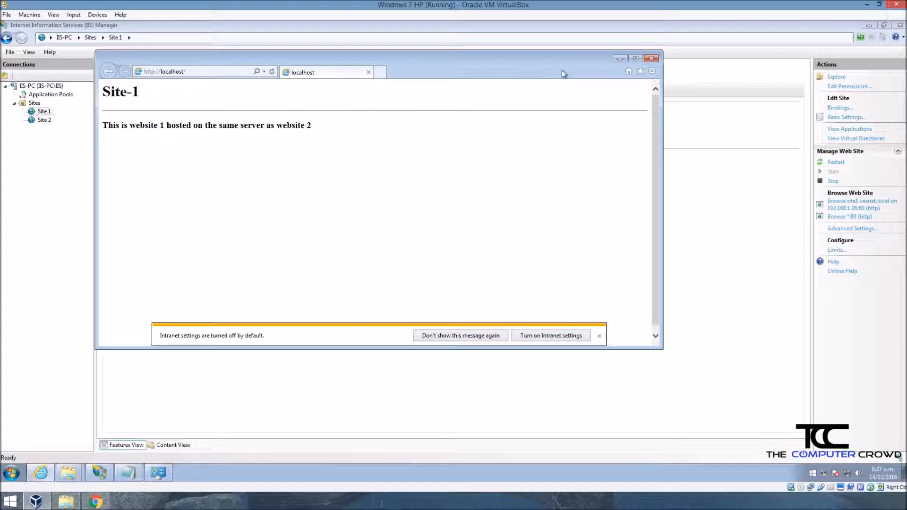
click(199, 72)
click(198, 72)
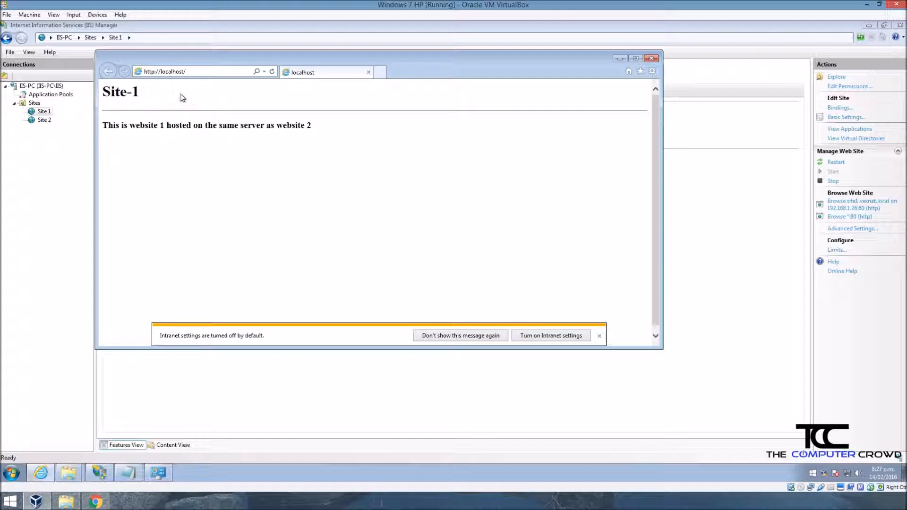
drag(174, 93, 103, 92)
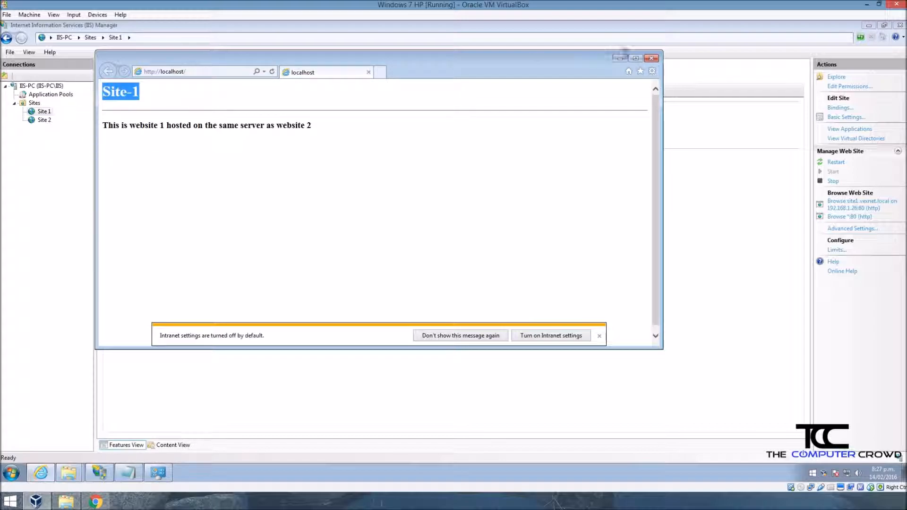
click(652, 58)
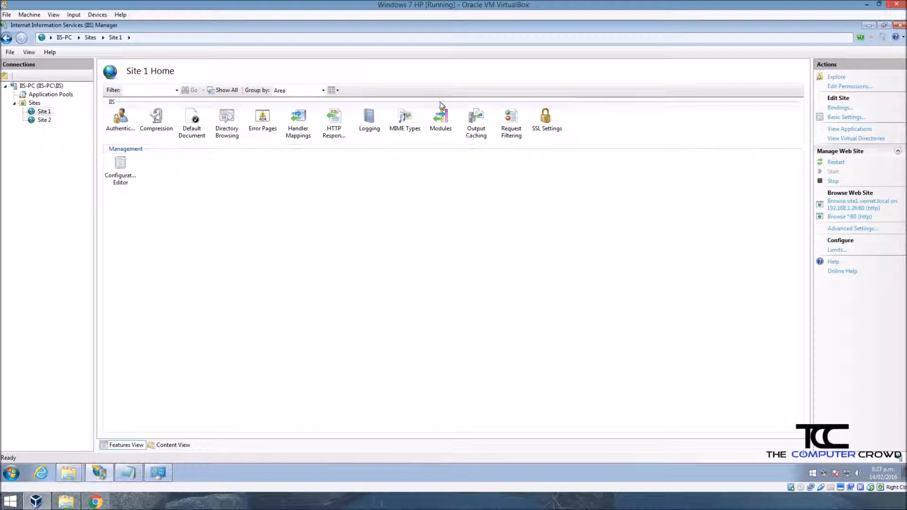